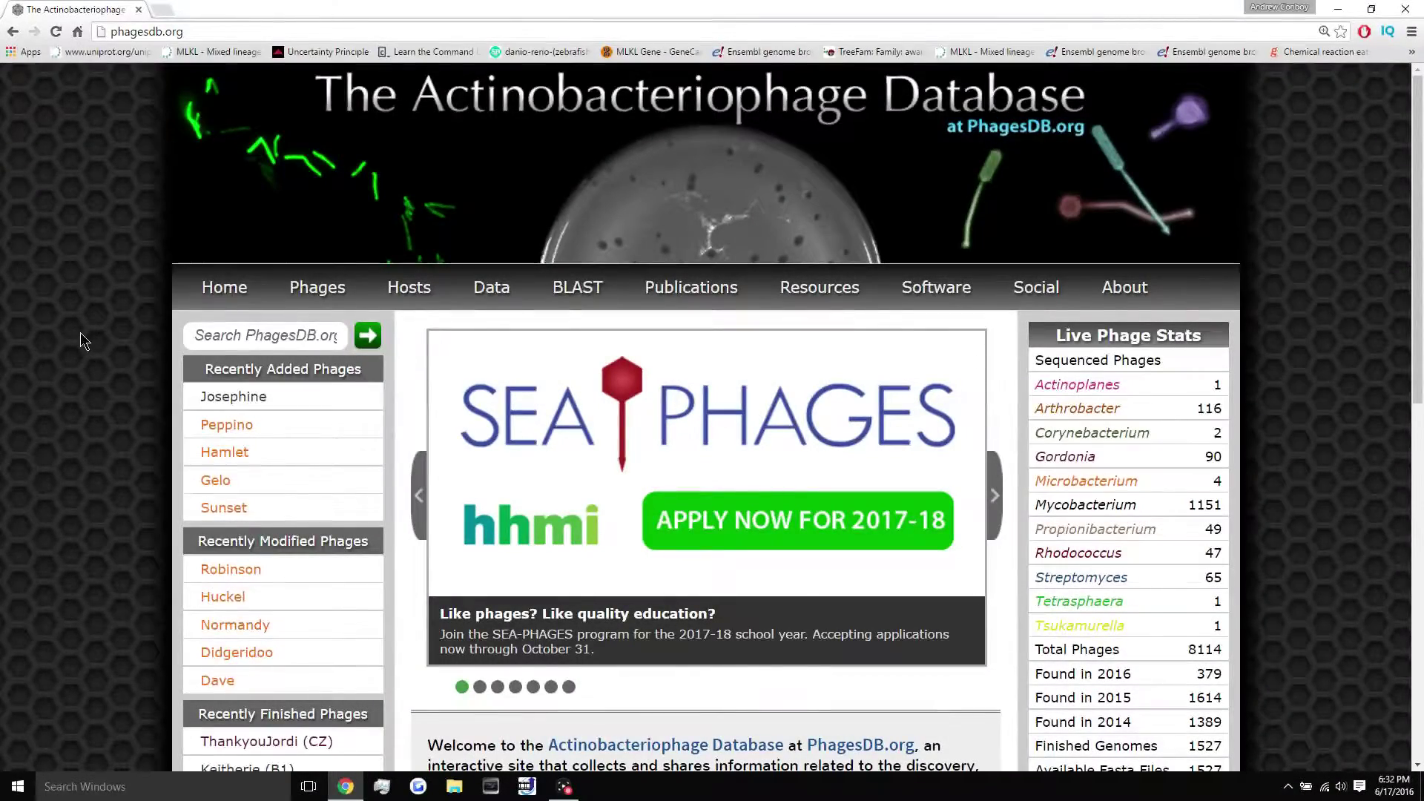
- Scroll through the PhagesDB home page to review its database stats, such as 8114 total phages
scroll(80, 342, "down", 2)
scroll(80, 341, "up", 2)
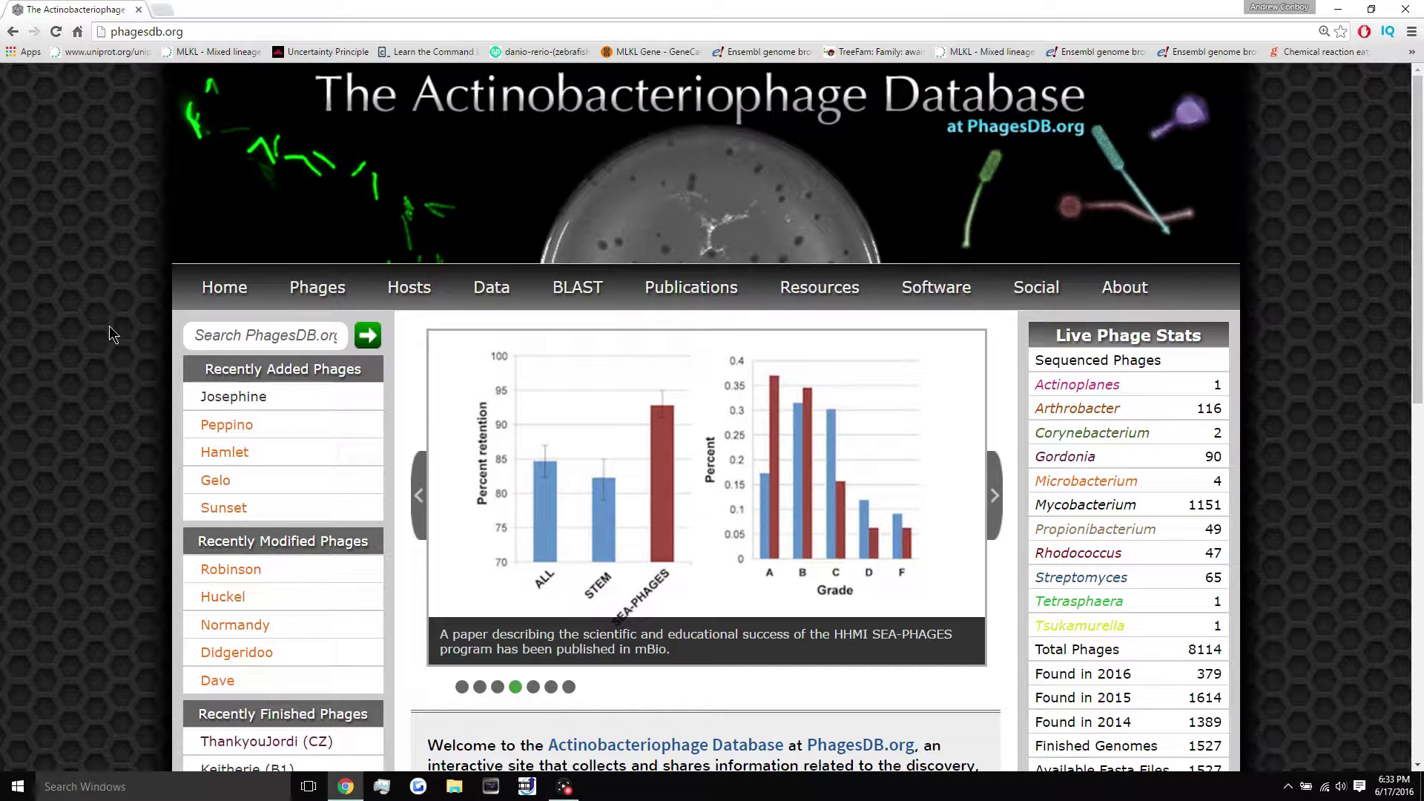
scroll(109, 326, "down", 3)
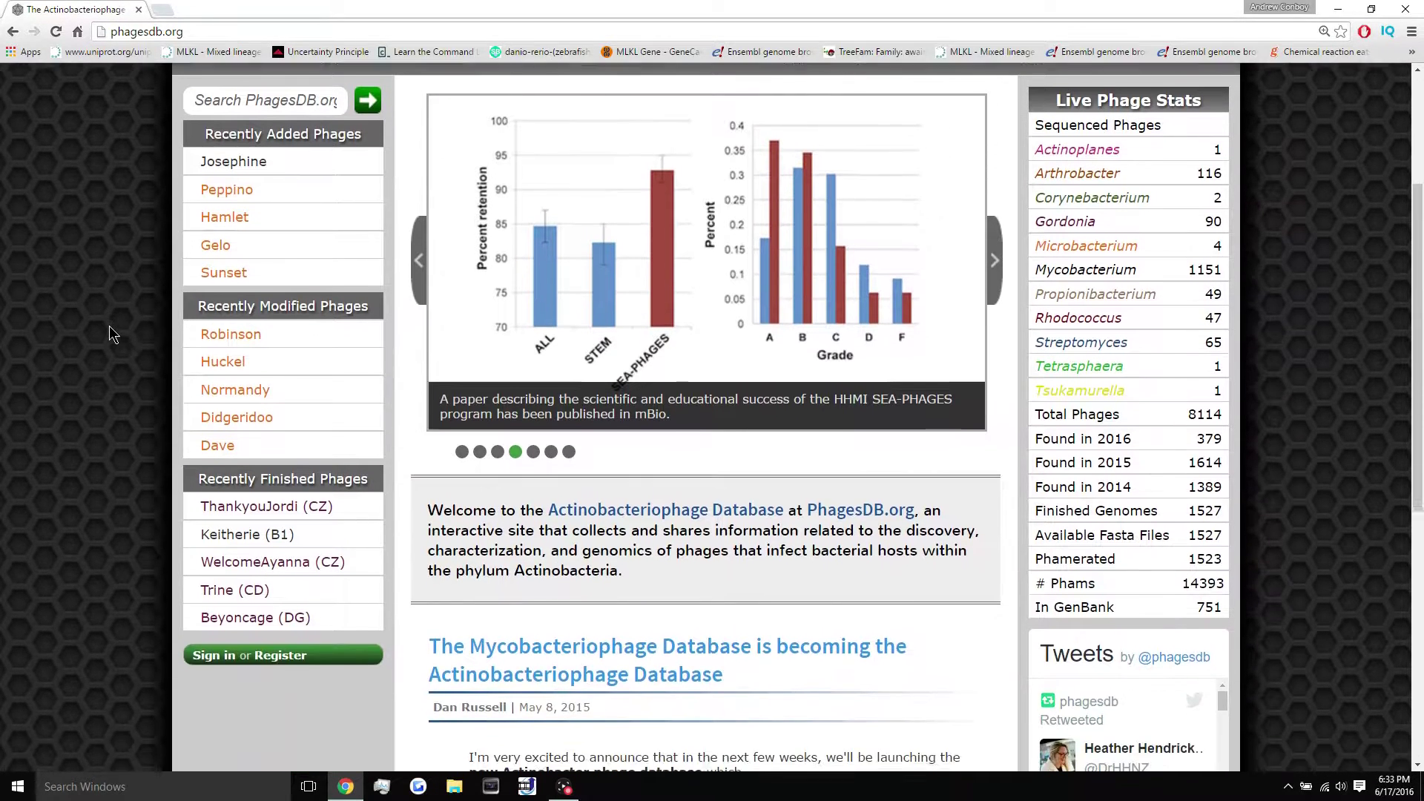
scroll(111, 334, "up", 3)
scroll(111, 334, "down", 1)
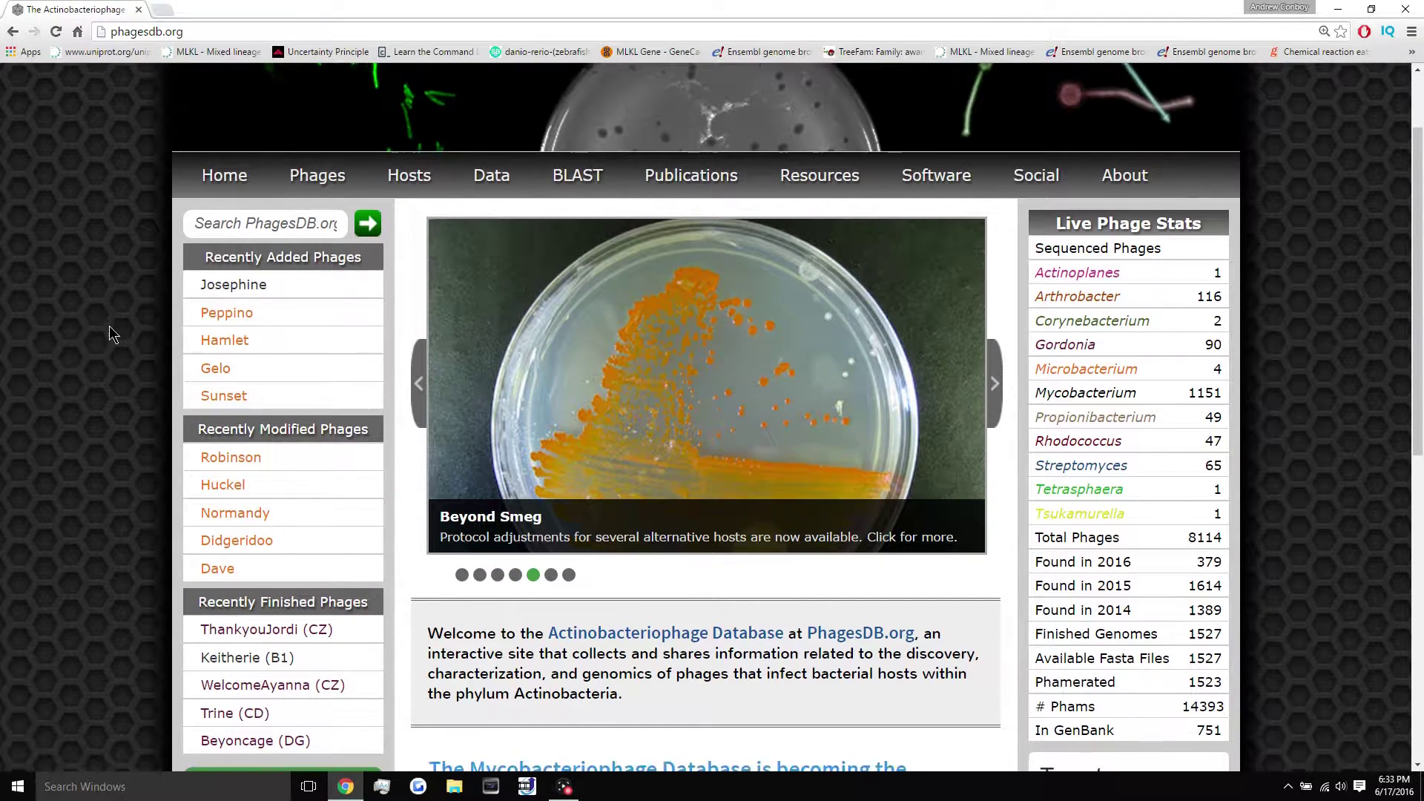
scroll(109, 326, "down", 2)
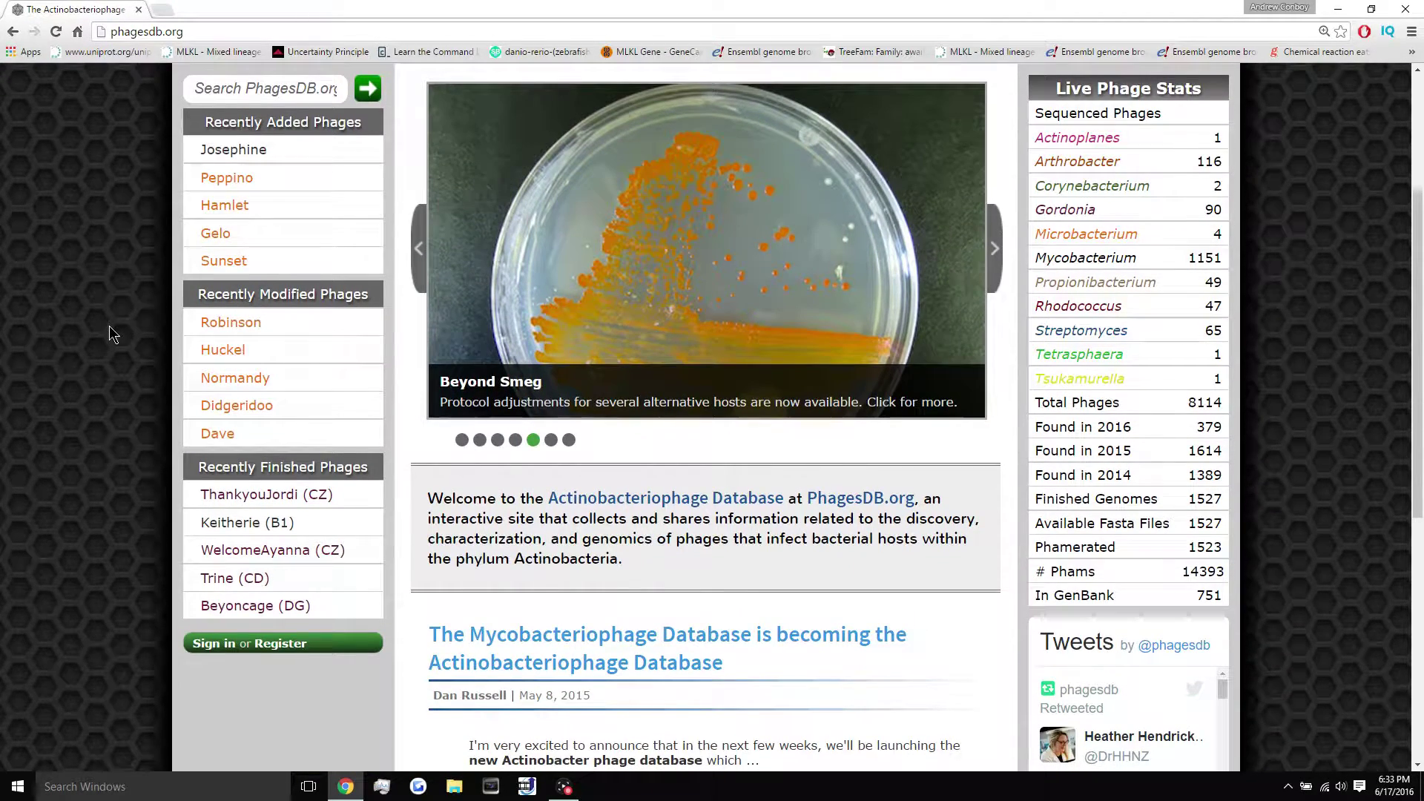
scroll(109, 326, "up", 3)
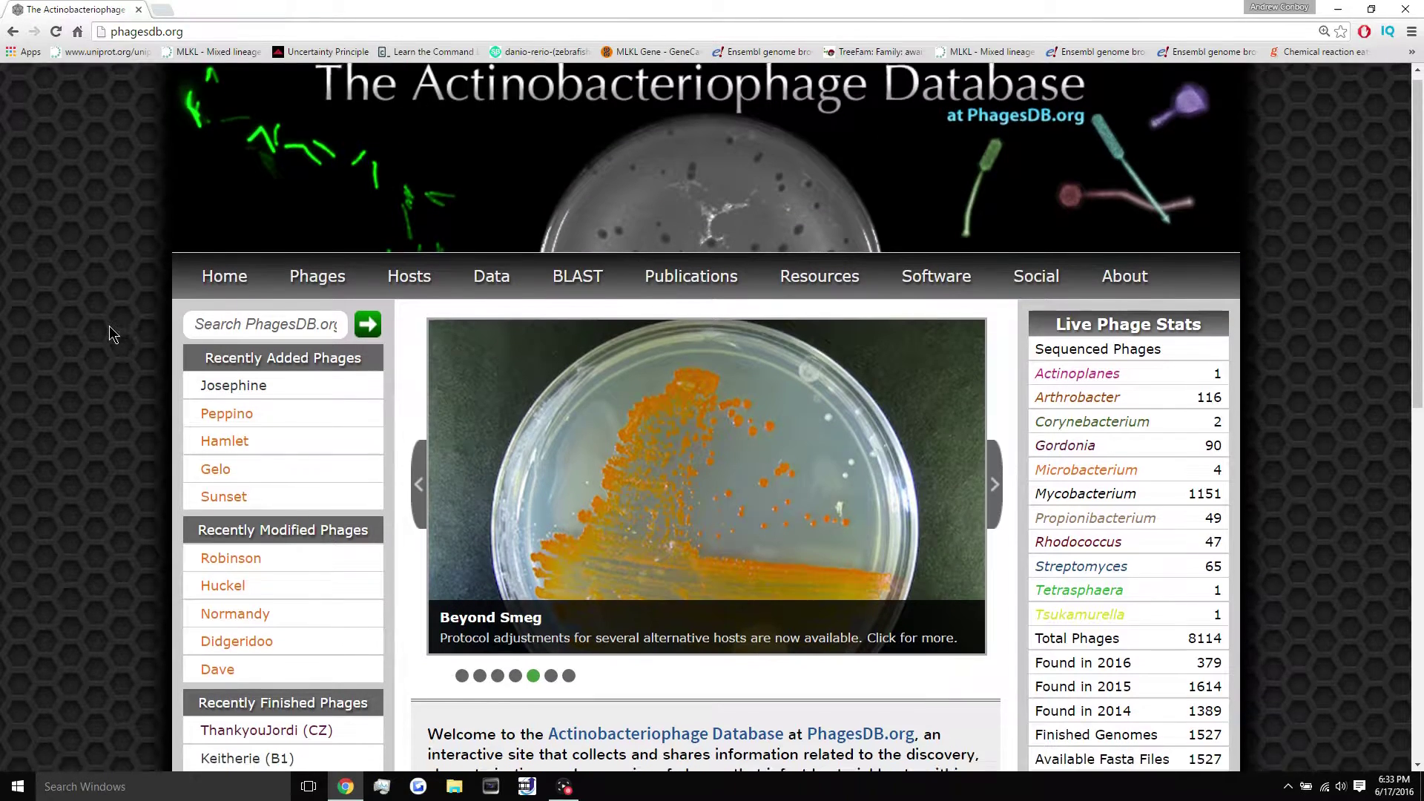
scroll(109, 326, "down", 1)
scroll(109, 326, "up", 1)
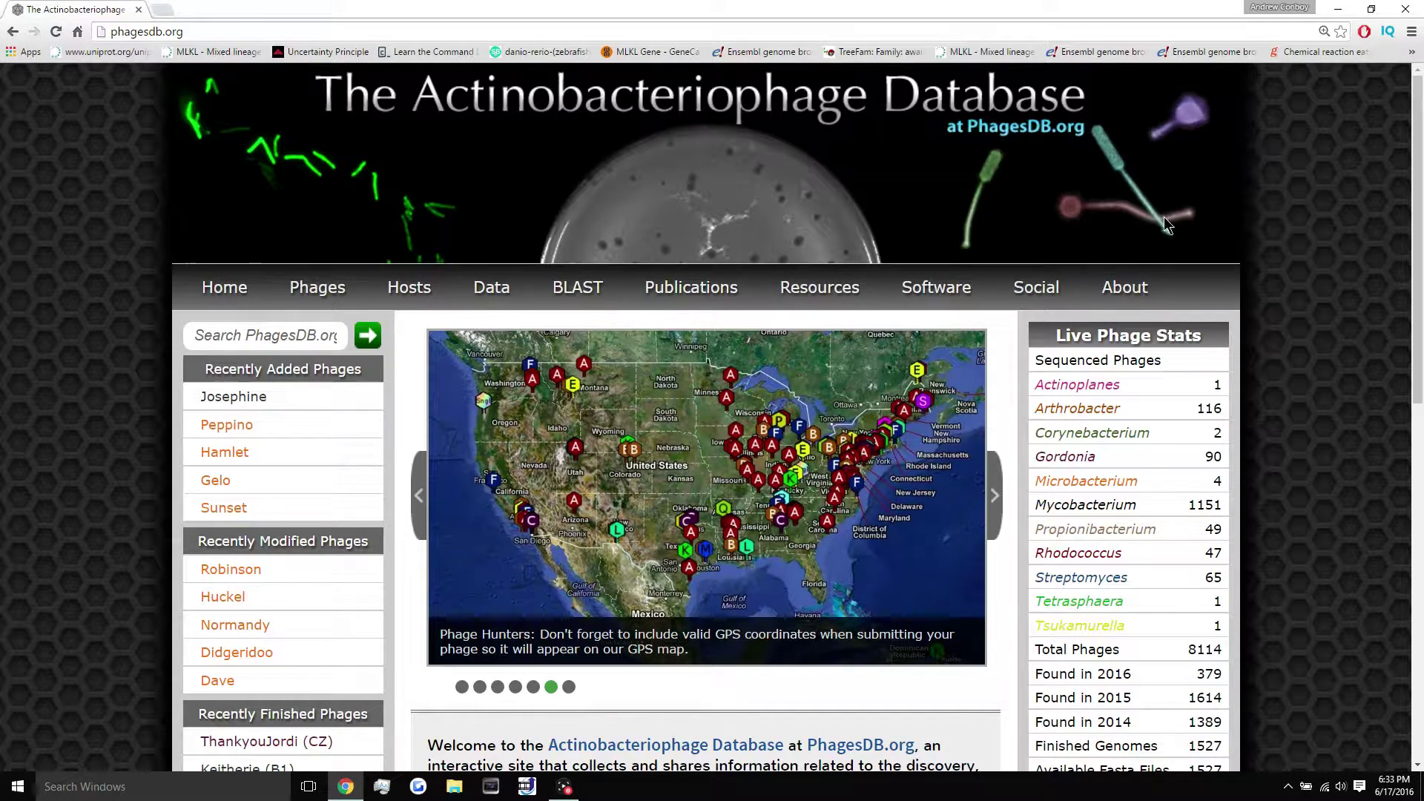
scroll(1354, 303, "down", 1)
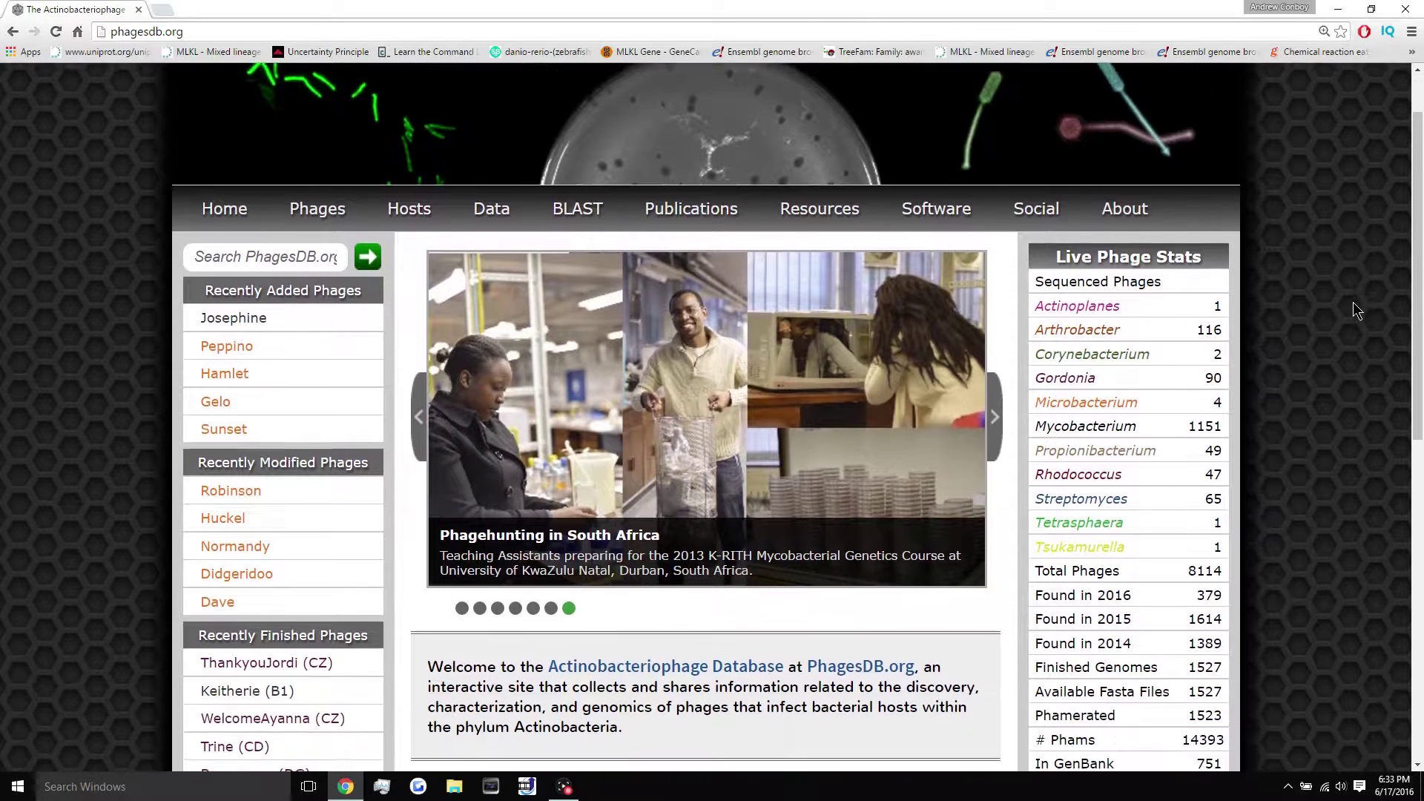
scroll(1354, 302, "up", 1)
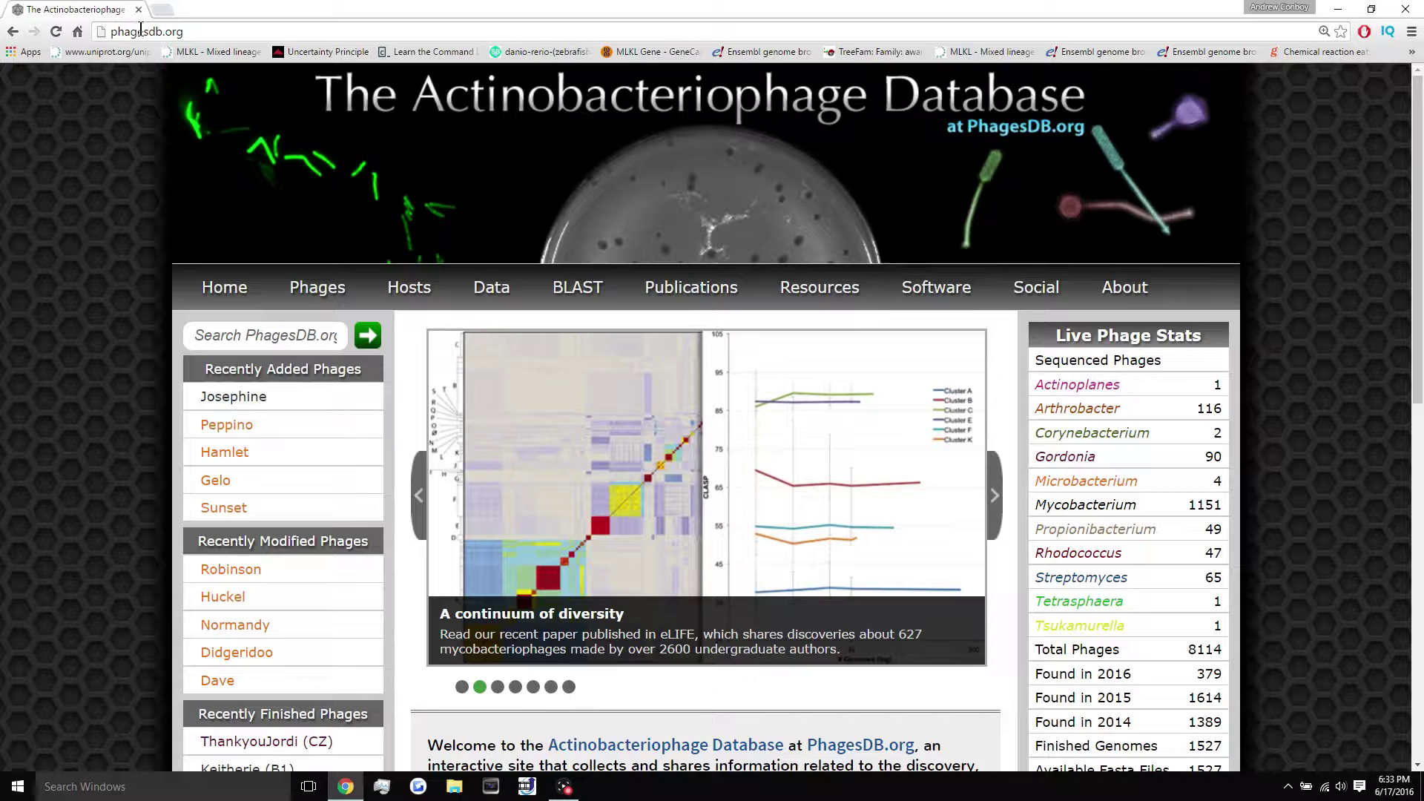
- Open the DNA Master page from the Software menu and scroll through it
mouse_move(950, 278)
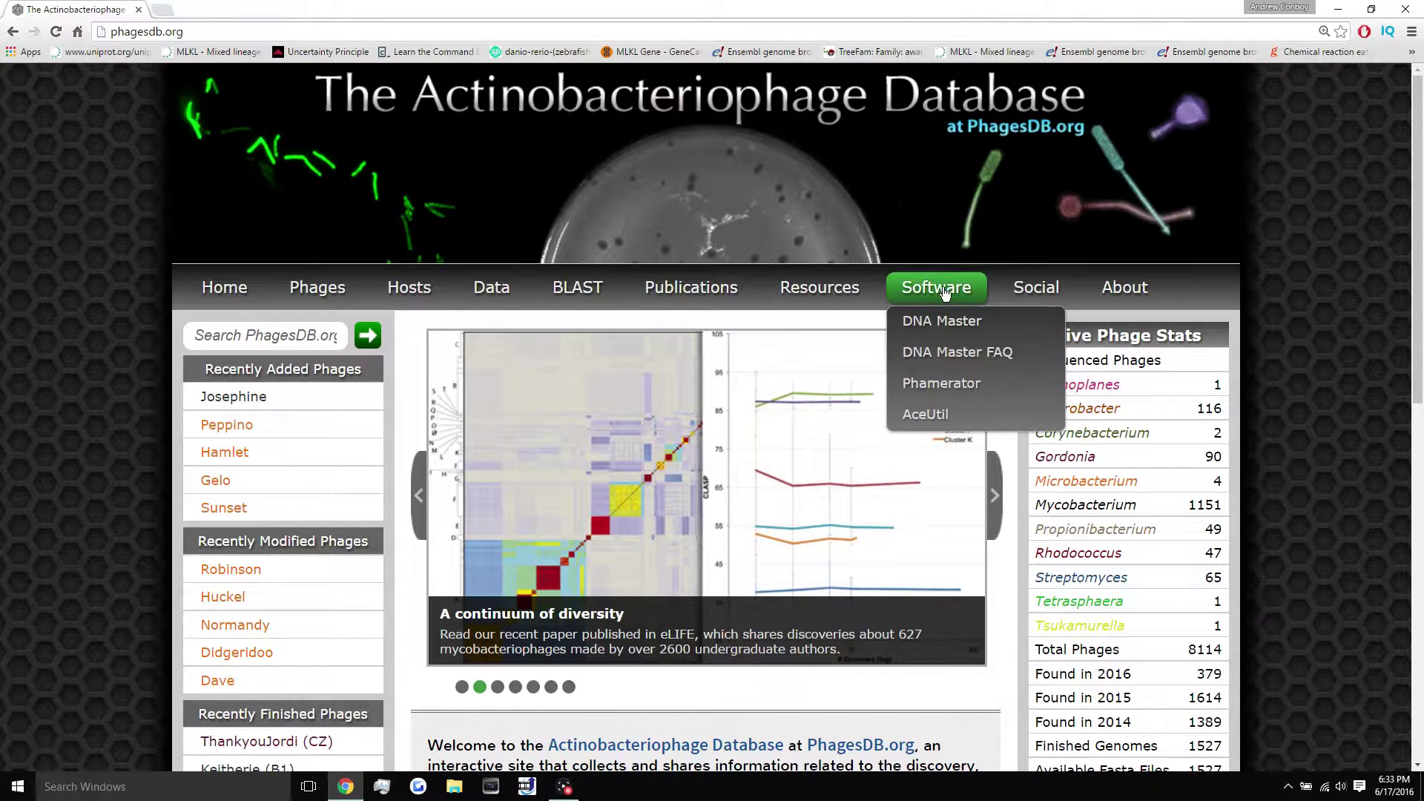
left_click(957, 325)
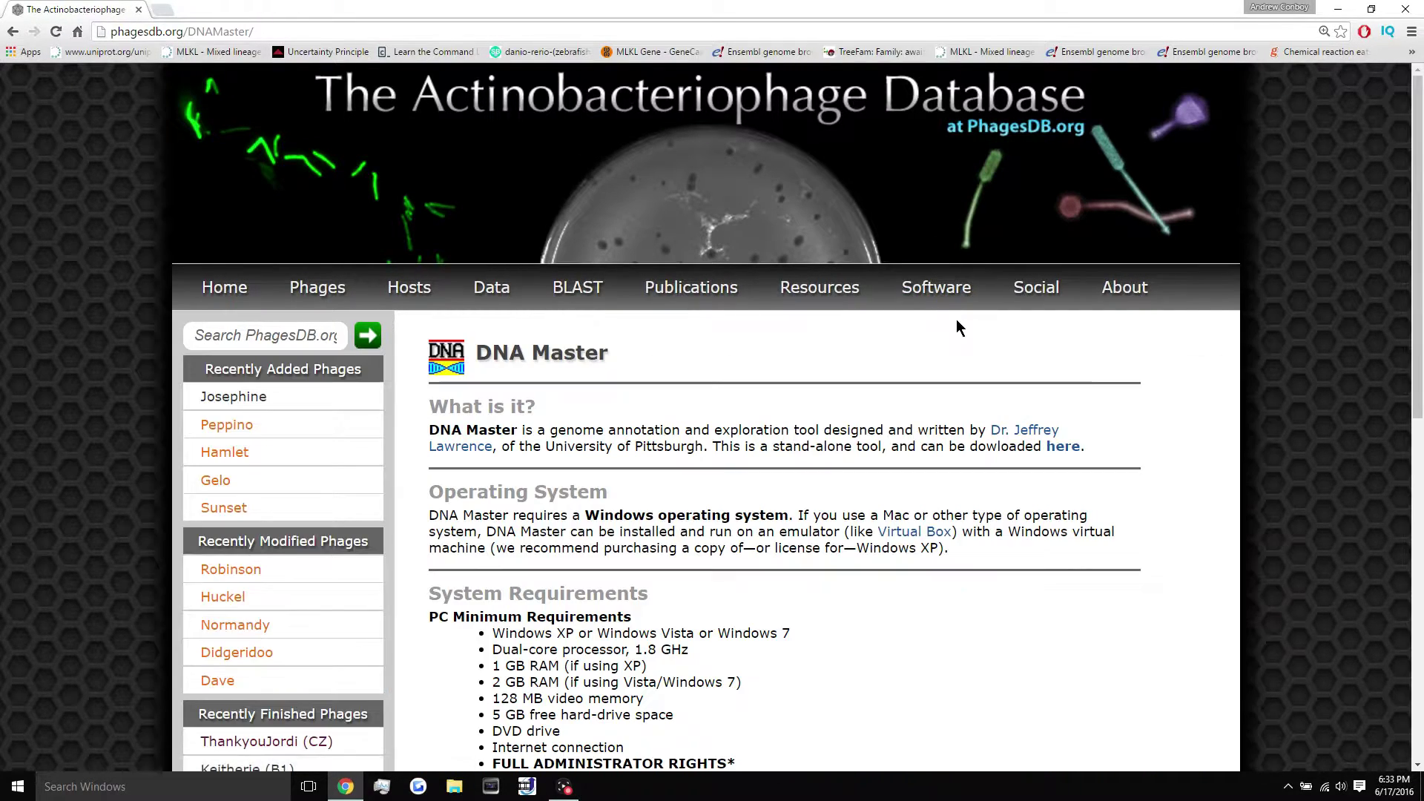
scroll(854, 417, "down", 2)
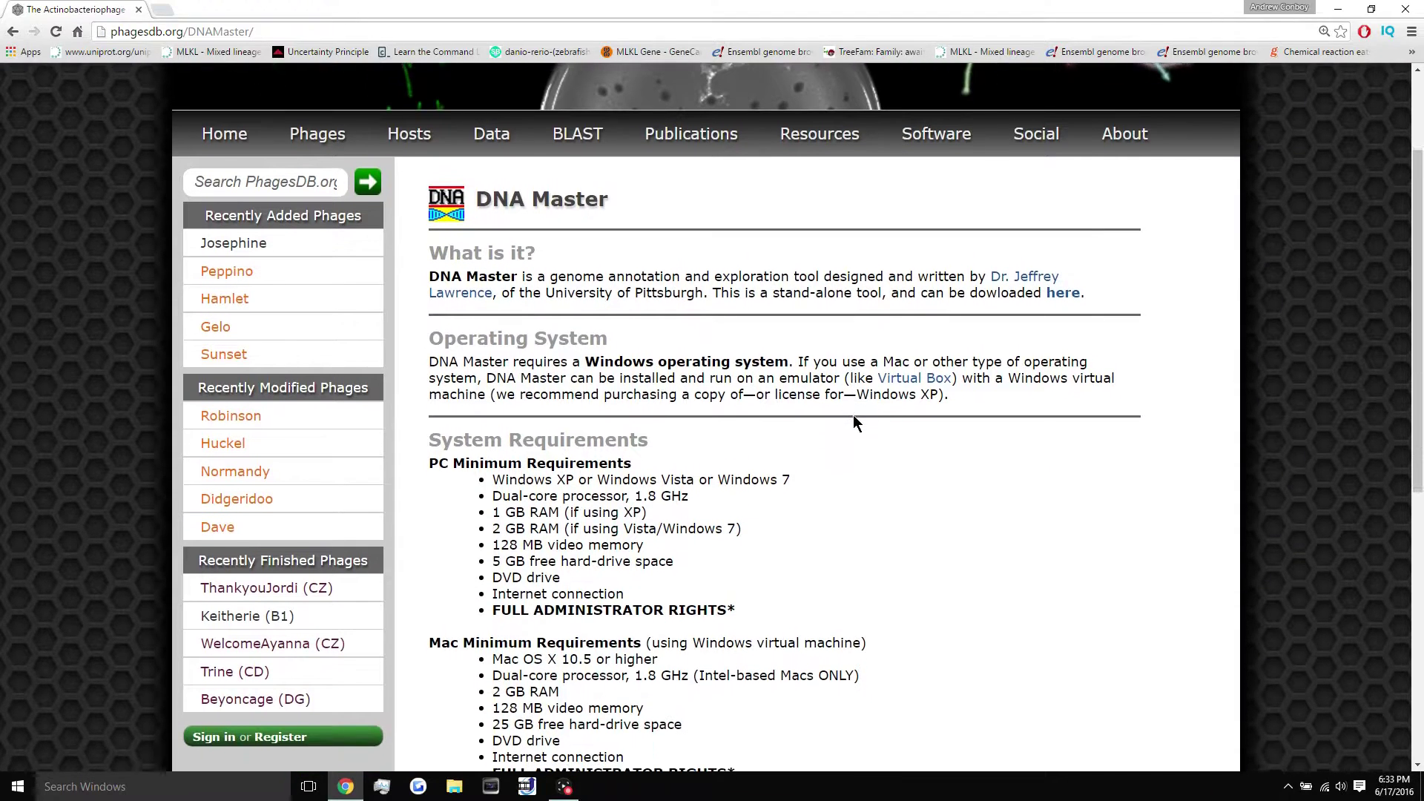
scroll(854, 416, "down", 1)
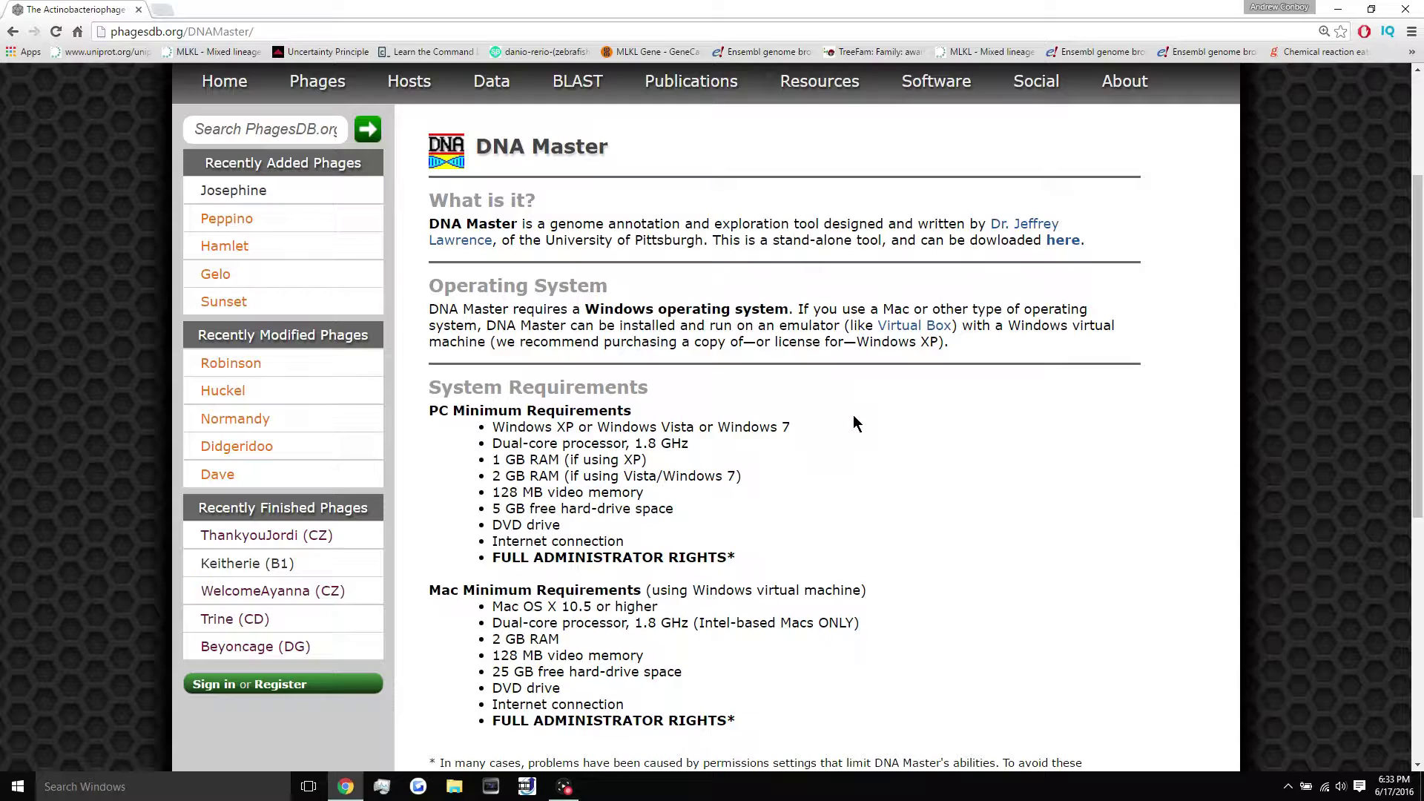
scroll(853, 417, "down", 1)
scroll(853, 419, "down", 2)
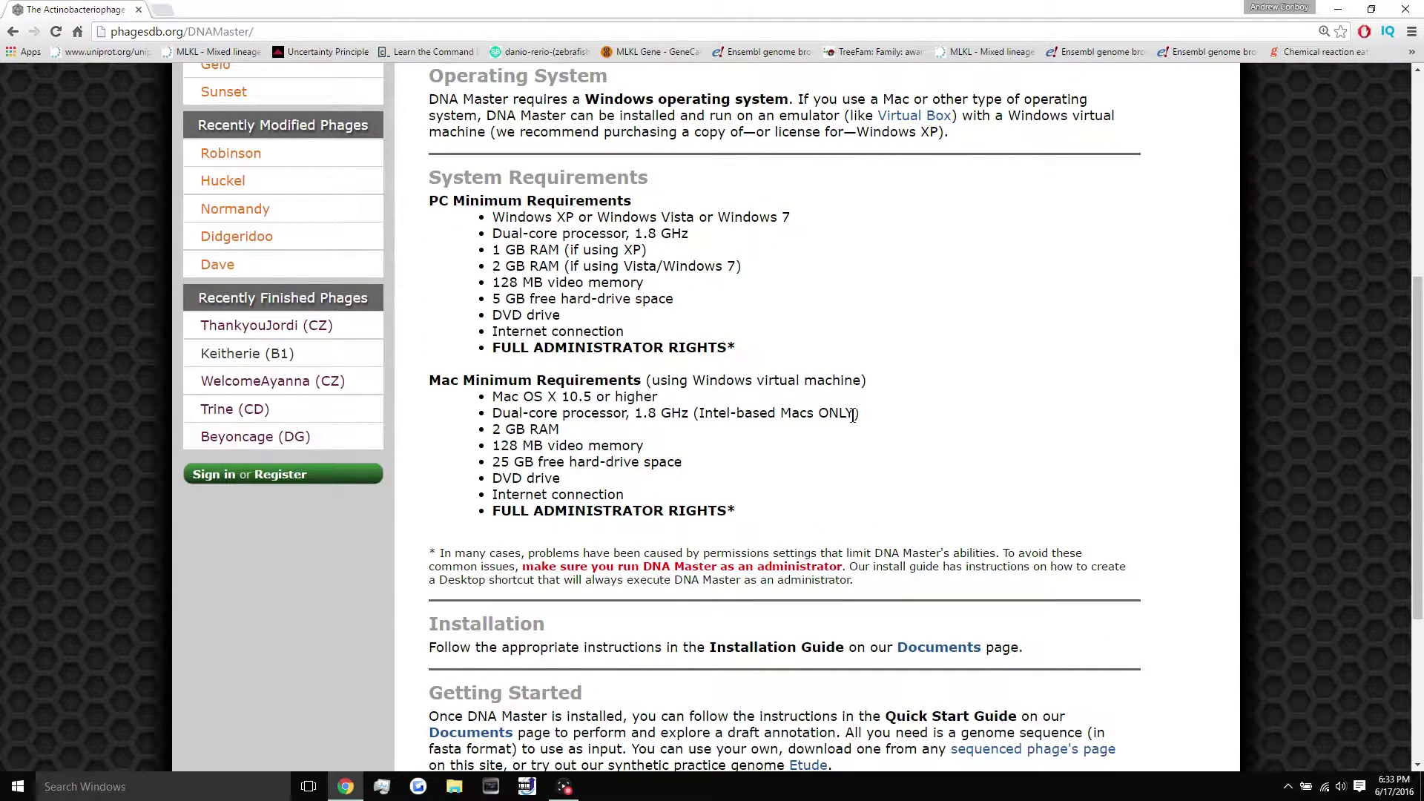
scroll(892, 354, "down", 2)
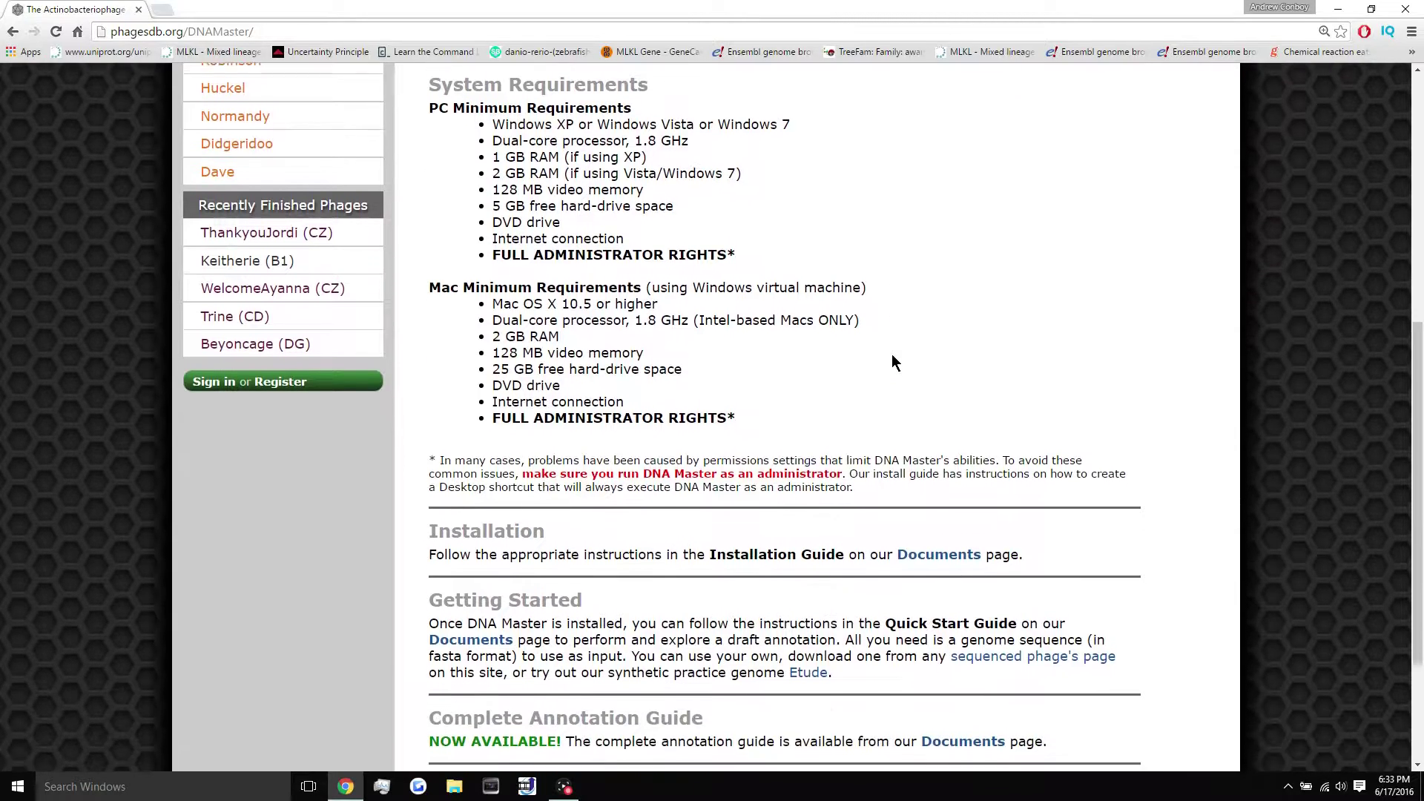
scroll(894, 360, "up", 1)
scroll(894, 361, "up", 2)
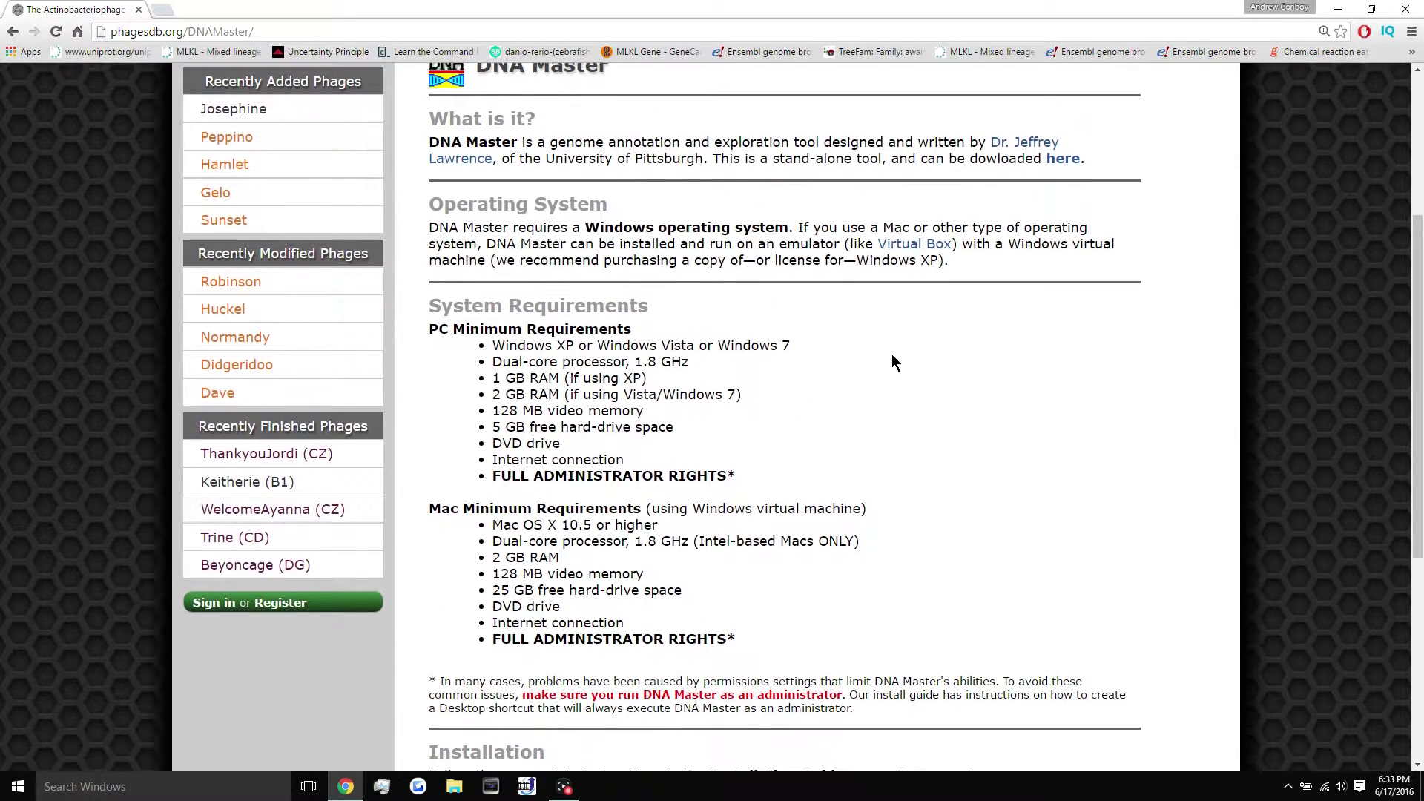
scroll(893, 361, "down", 1)
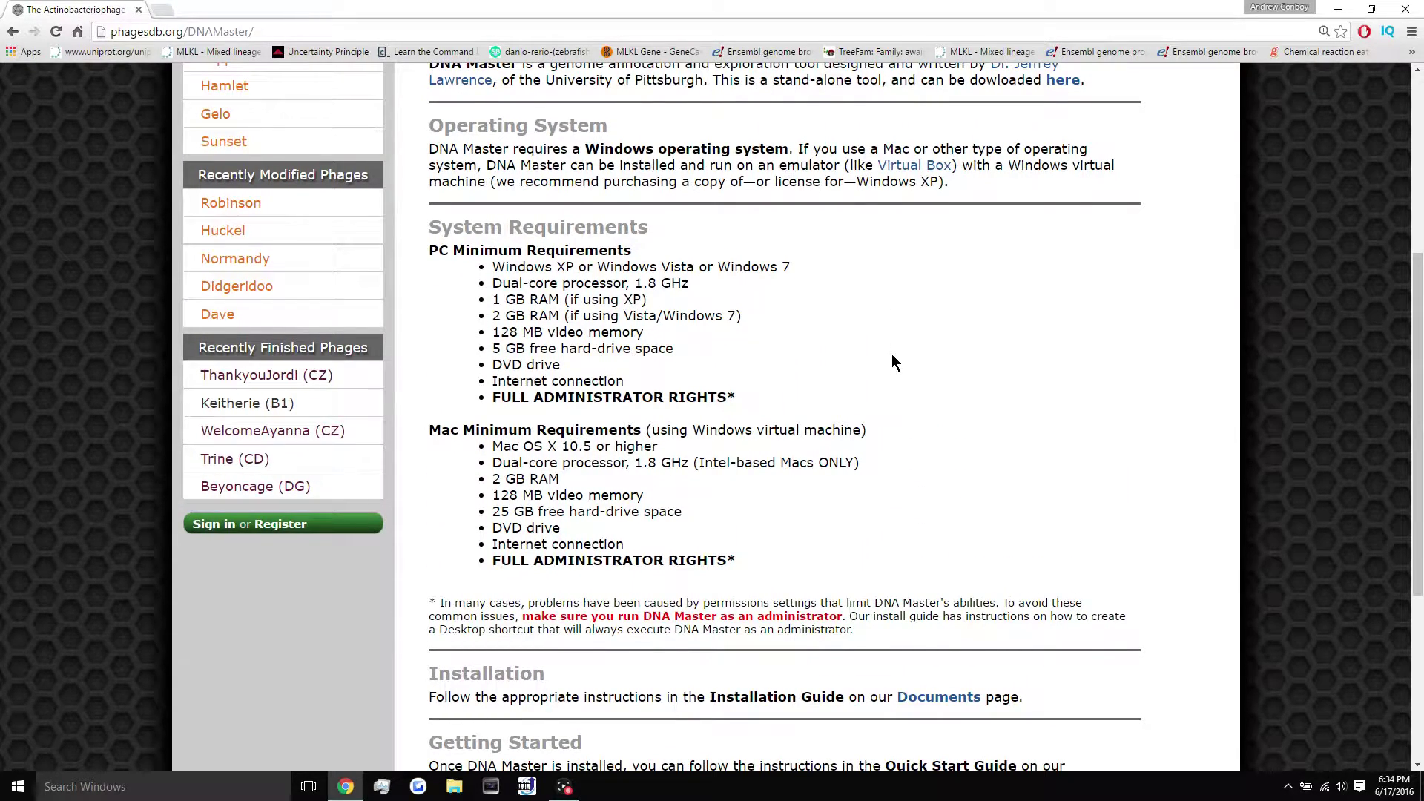
scroll(892, 362, "up", 1)
scroll(893, 361, "up", 1)
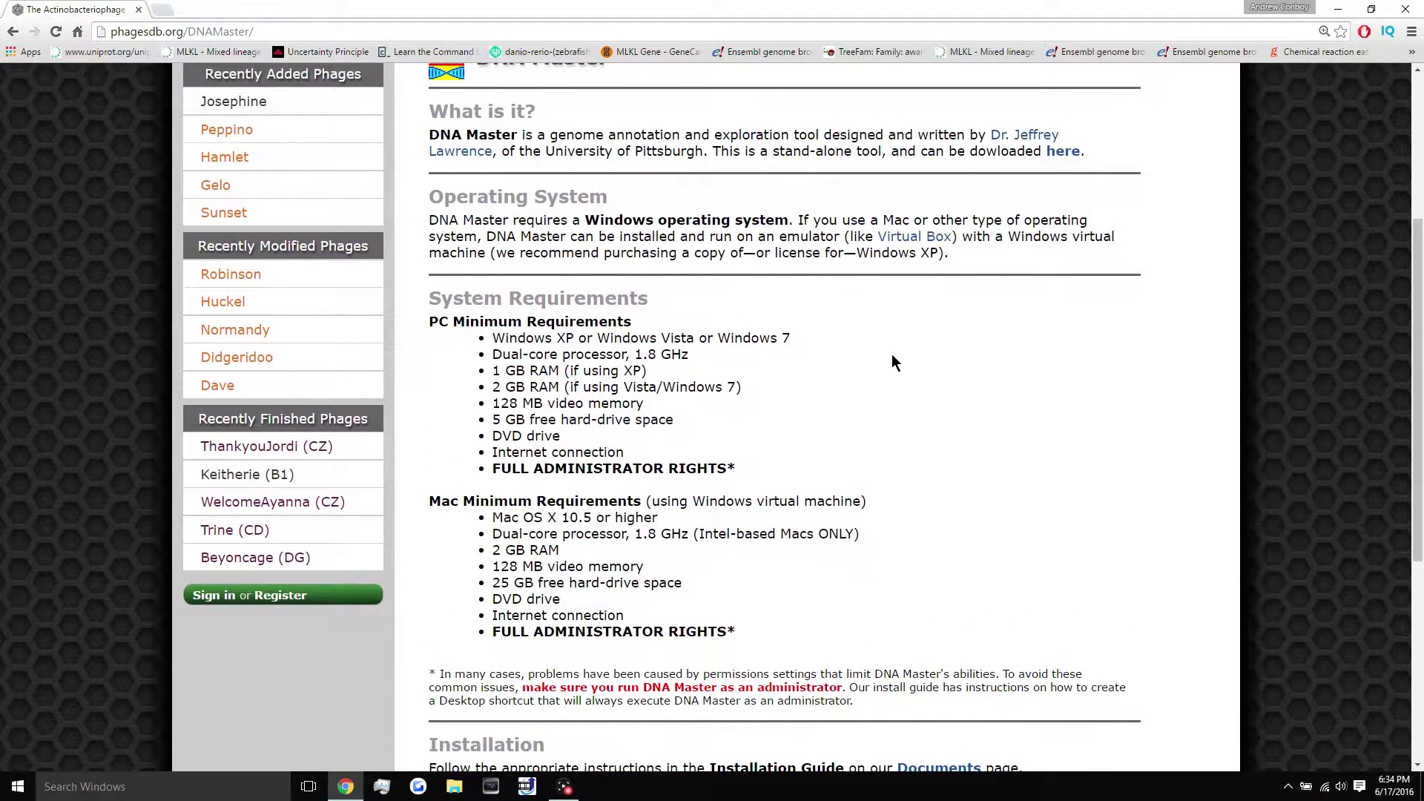
scroll(891, 362, "down", 1)
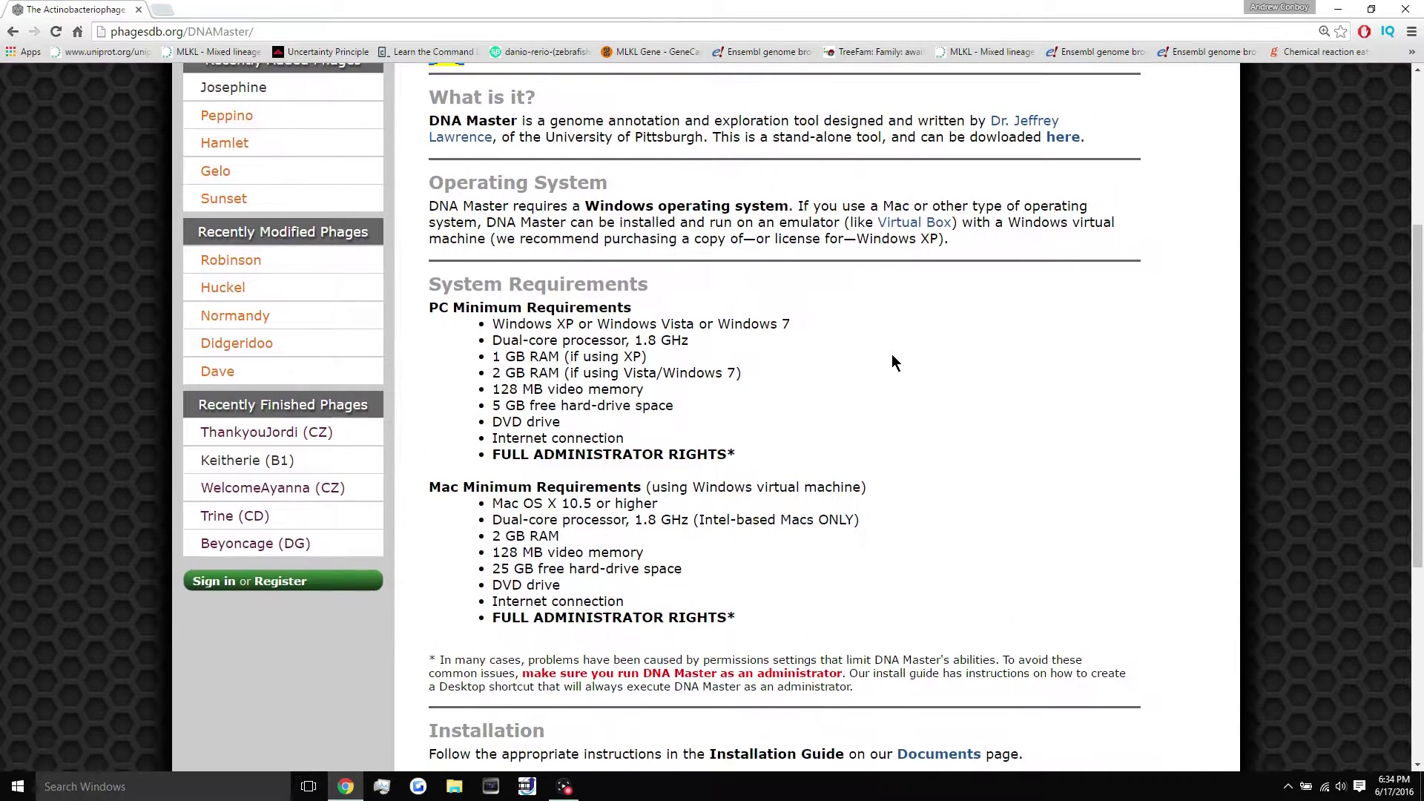
- Highlight the supported Windows versions and the PC minimum requirements on the DNA Master page
left_click_drag(491, 324, 723, 311)
scroll(876, 365, "down", 1)
scroll(876, 365, "up", 2)
scroll(804, 452, "up", 3)
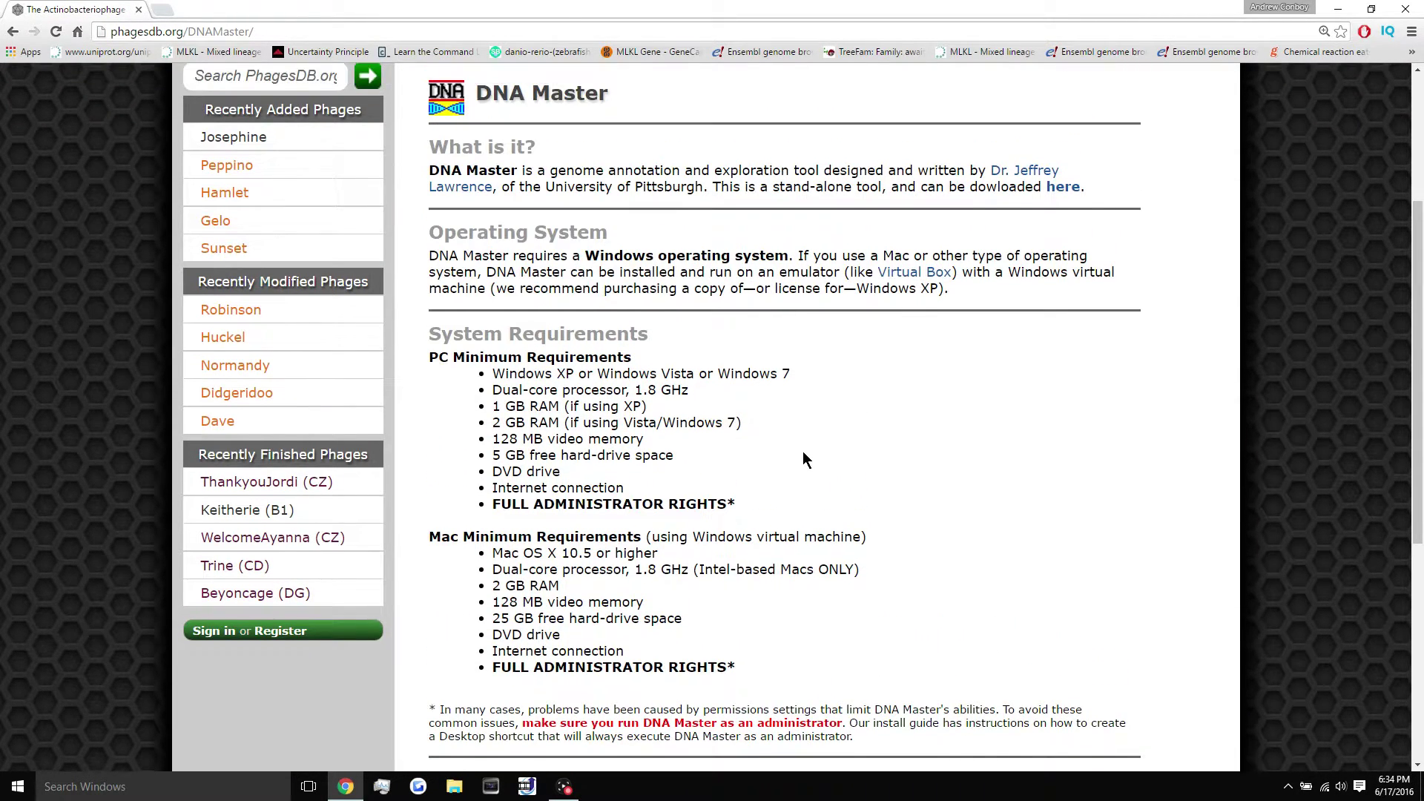
scroll(803, 460, "up", 3)
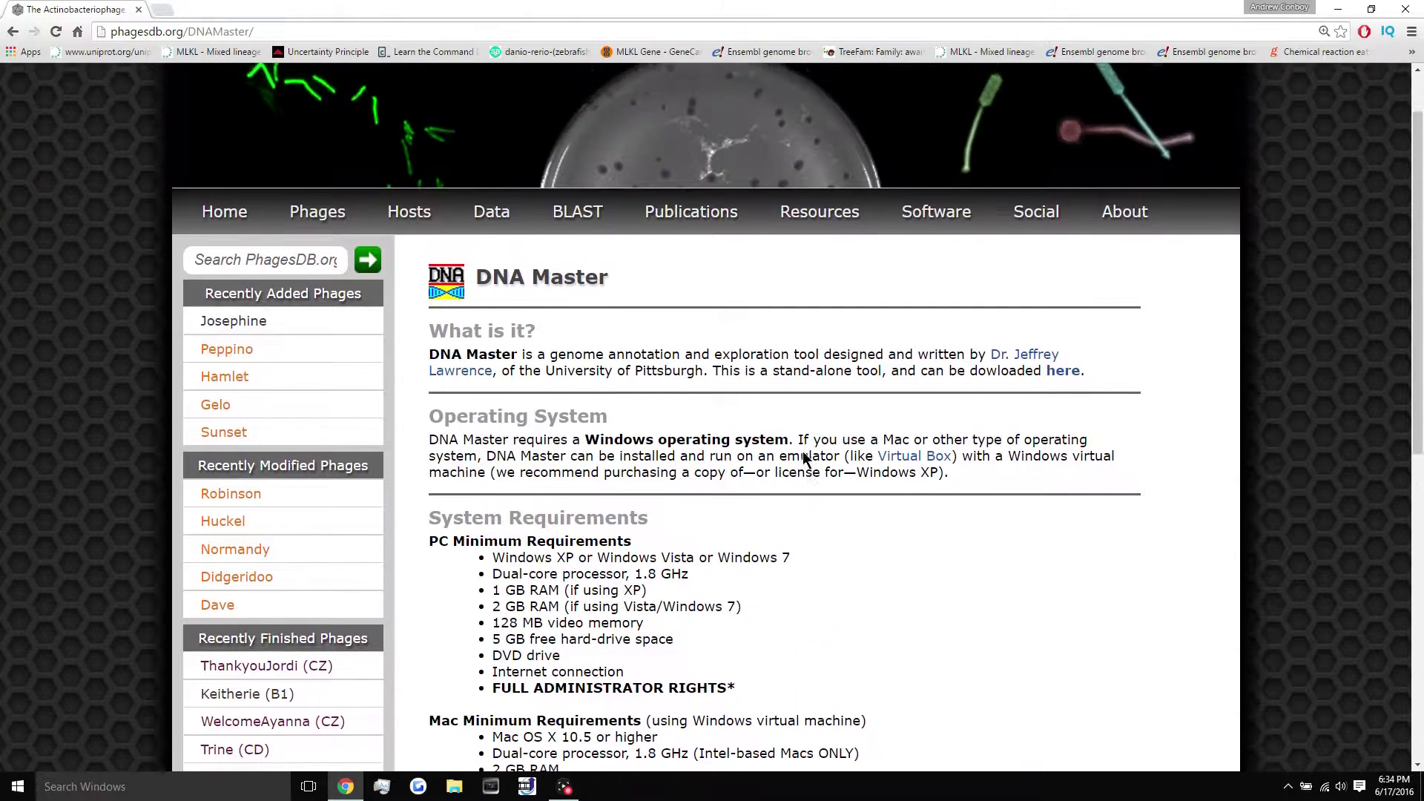
scroll(802, 460, "down", 6)
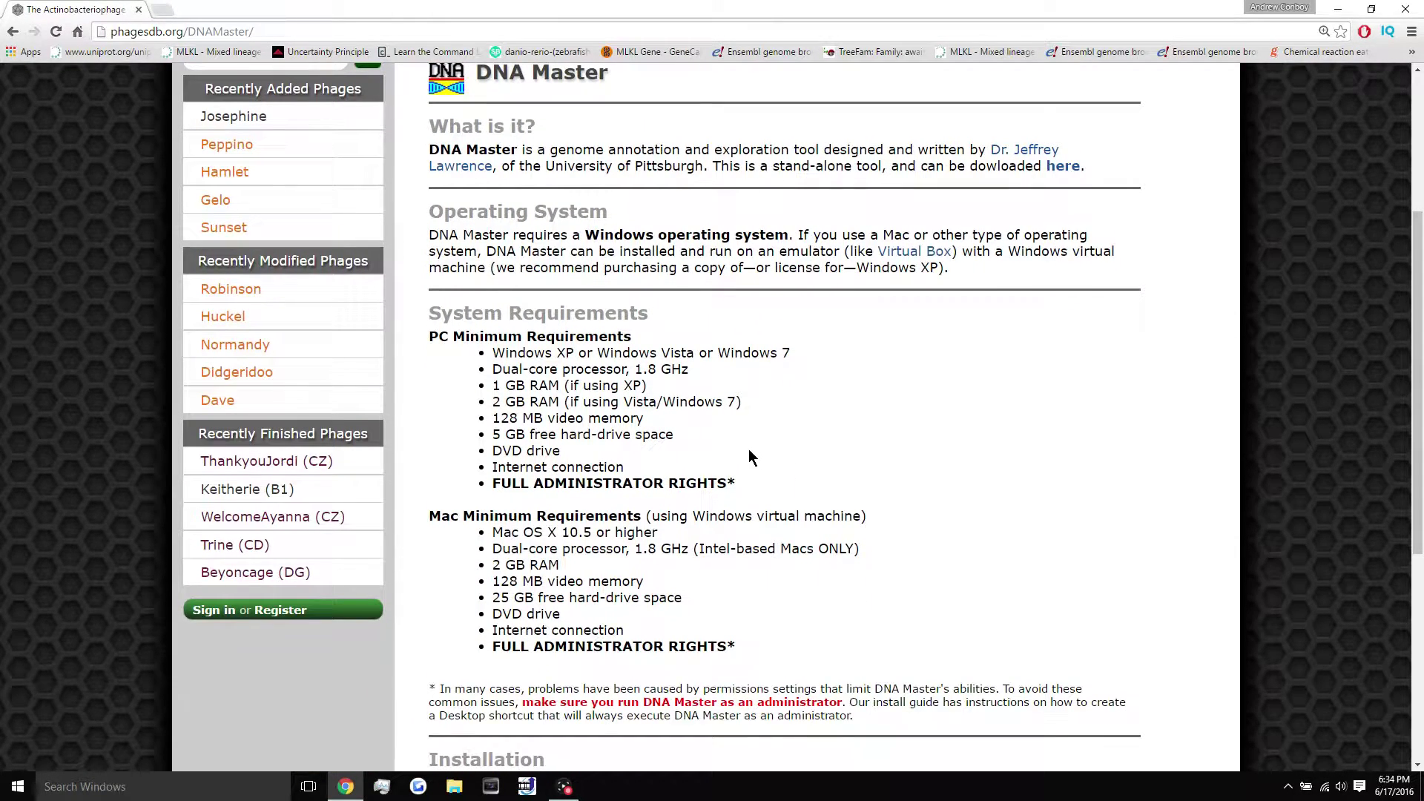
scroll(755, 445, "down", 2)
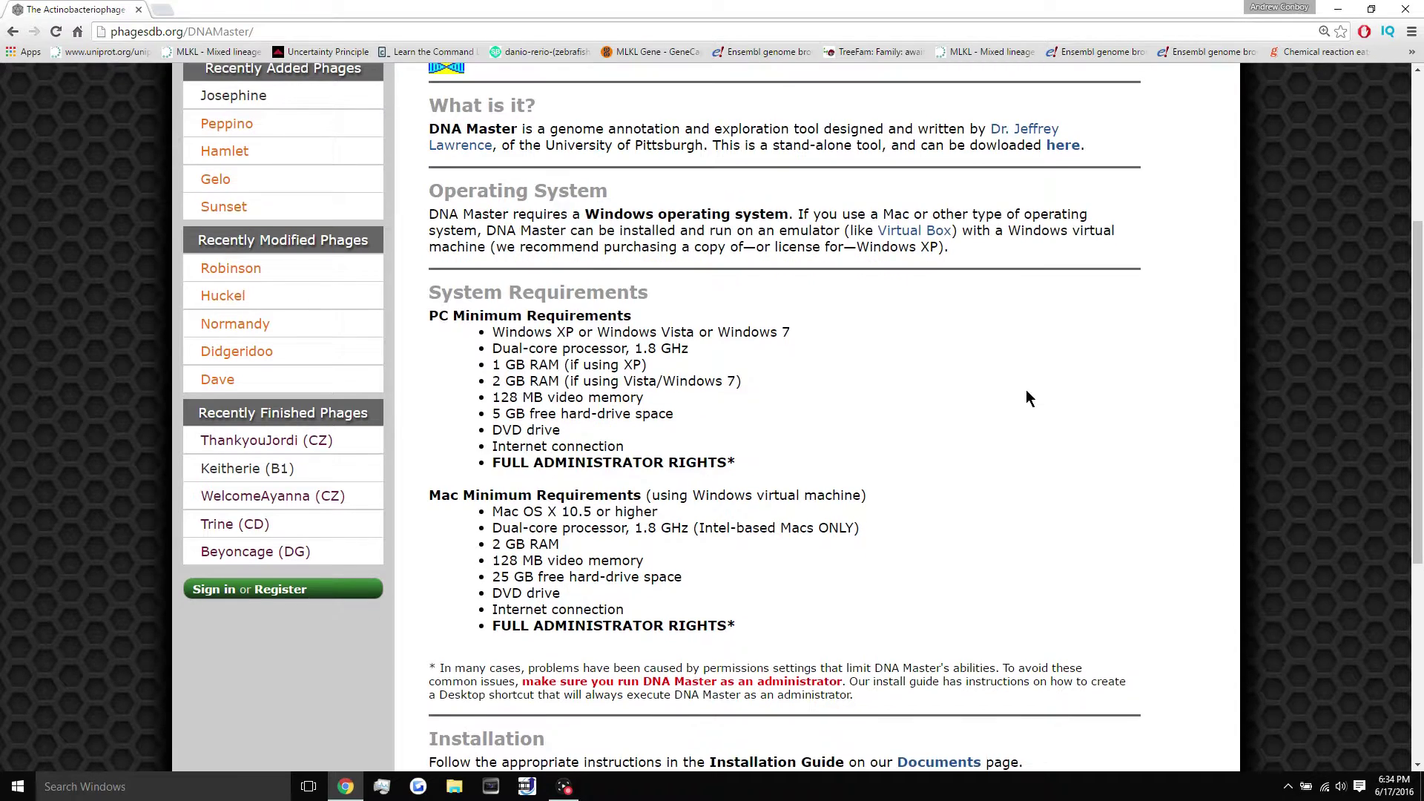
scroll(1027, 394, "down", 4)
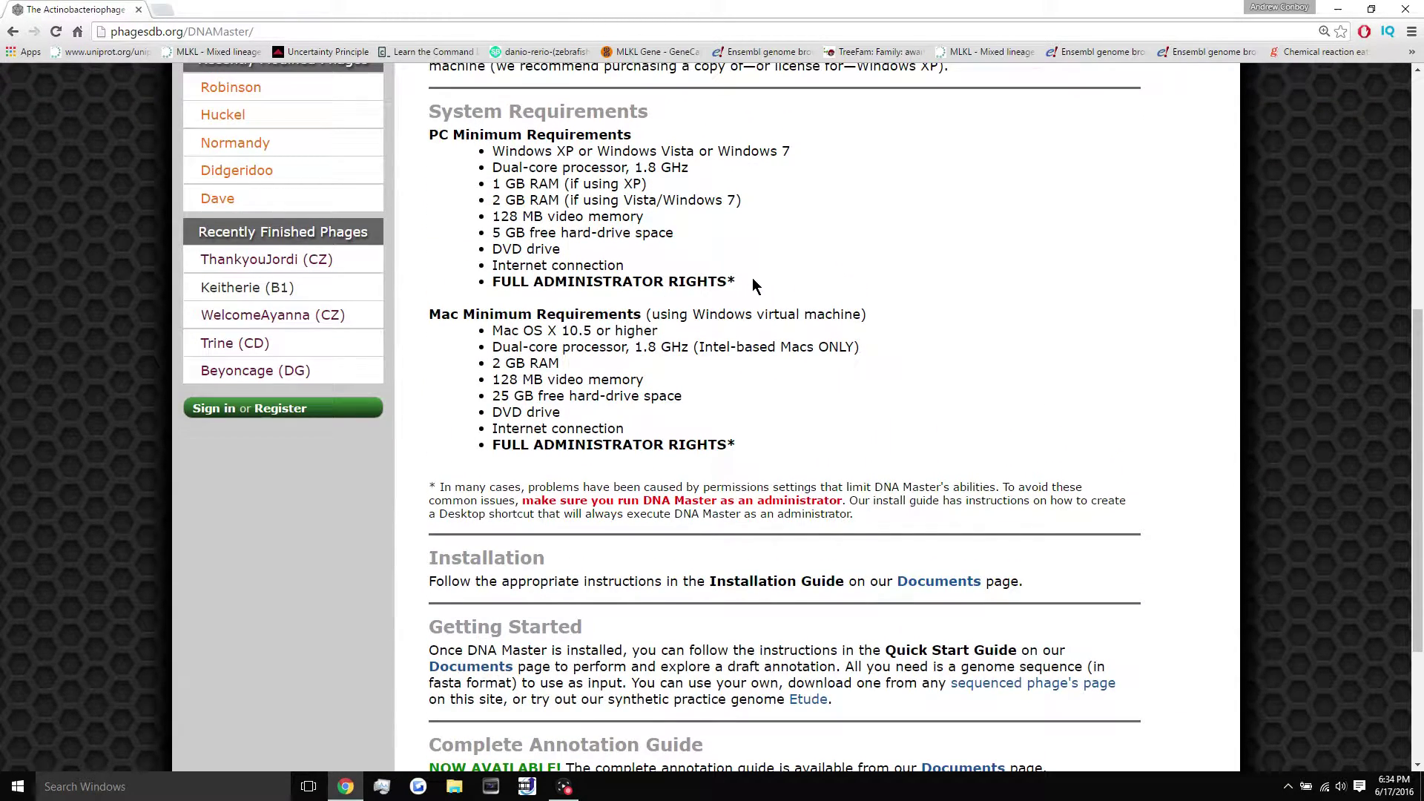
left_click_drag(750, 280, 493, 150)
left_click(800, 188)
scroll(801, 187, "down", 5)
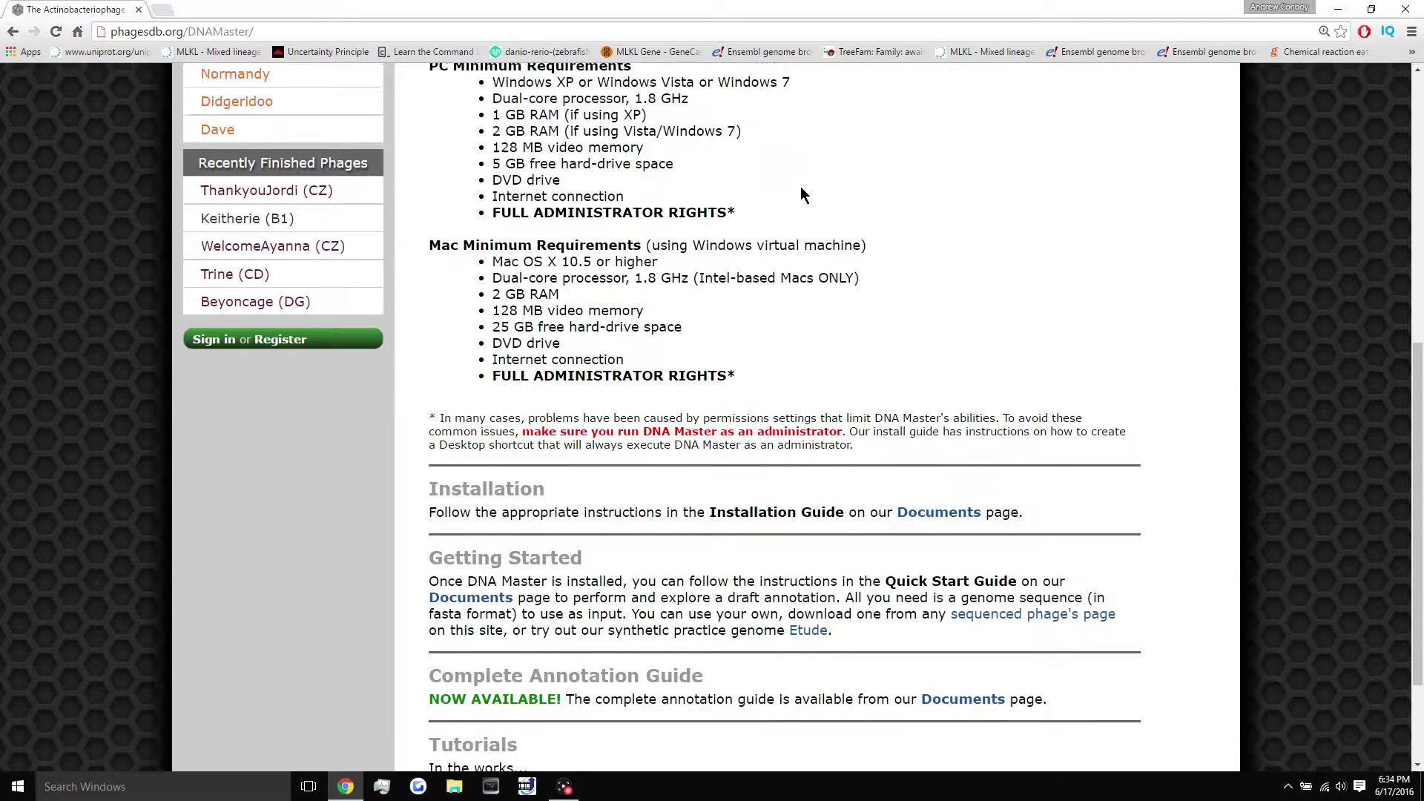
scroll(800, 186, "up", 10)
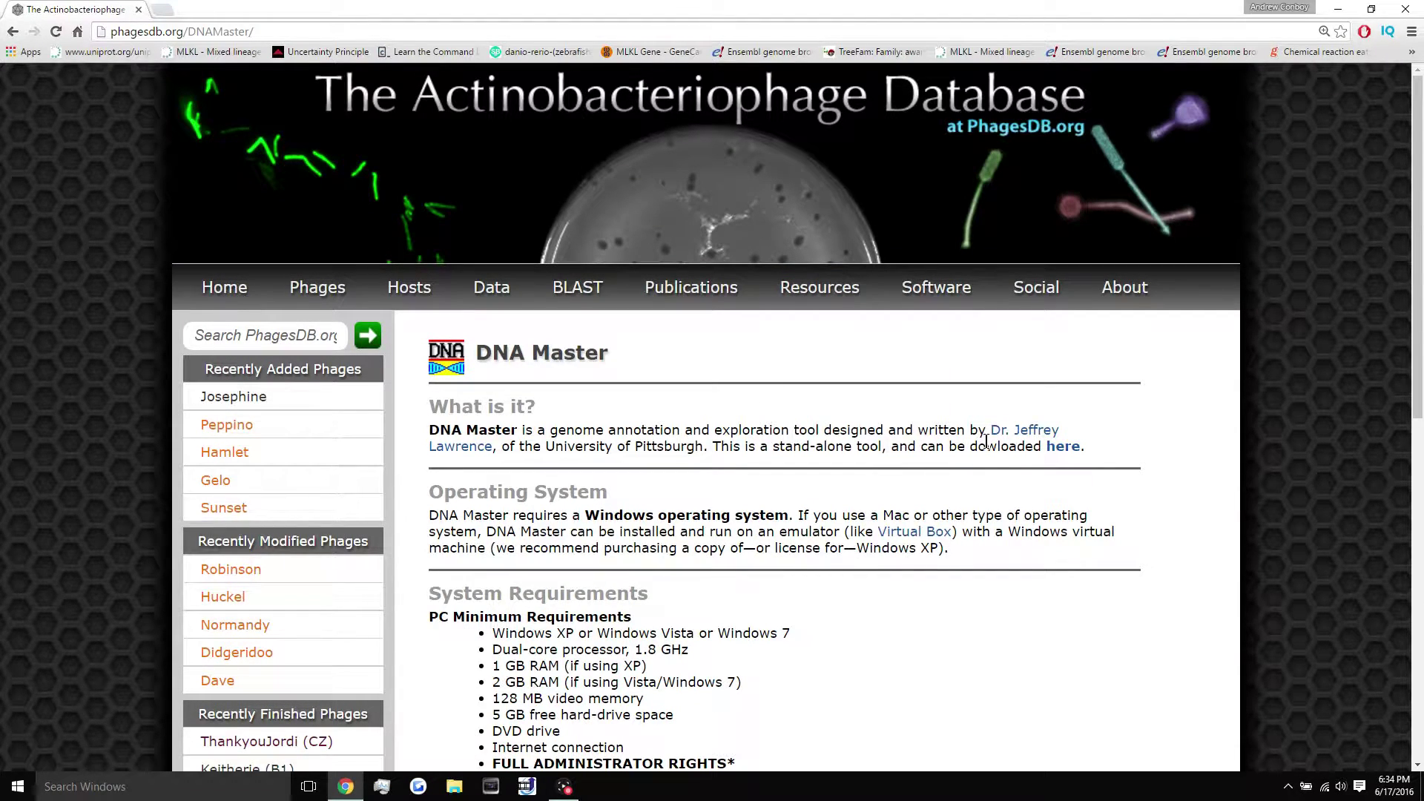
- Follow the download link to the Lawrence Lab Software page and start the DNA Master ftp download
left_click(1064, 448)
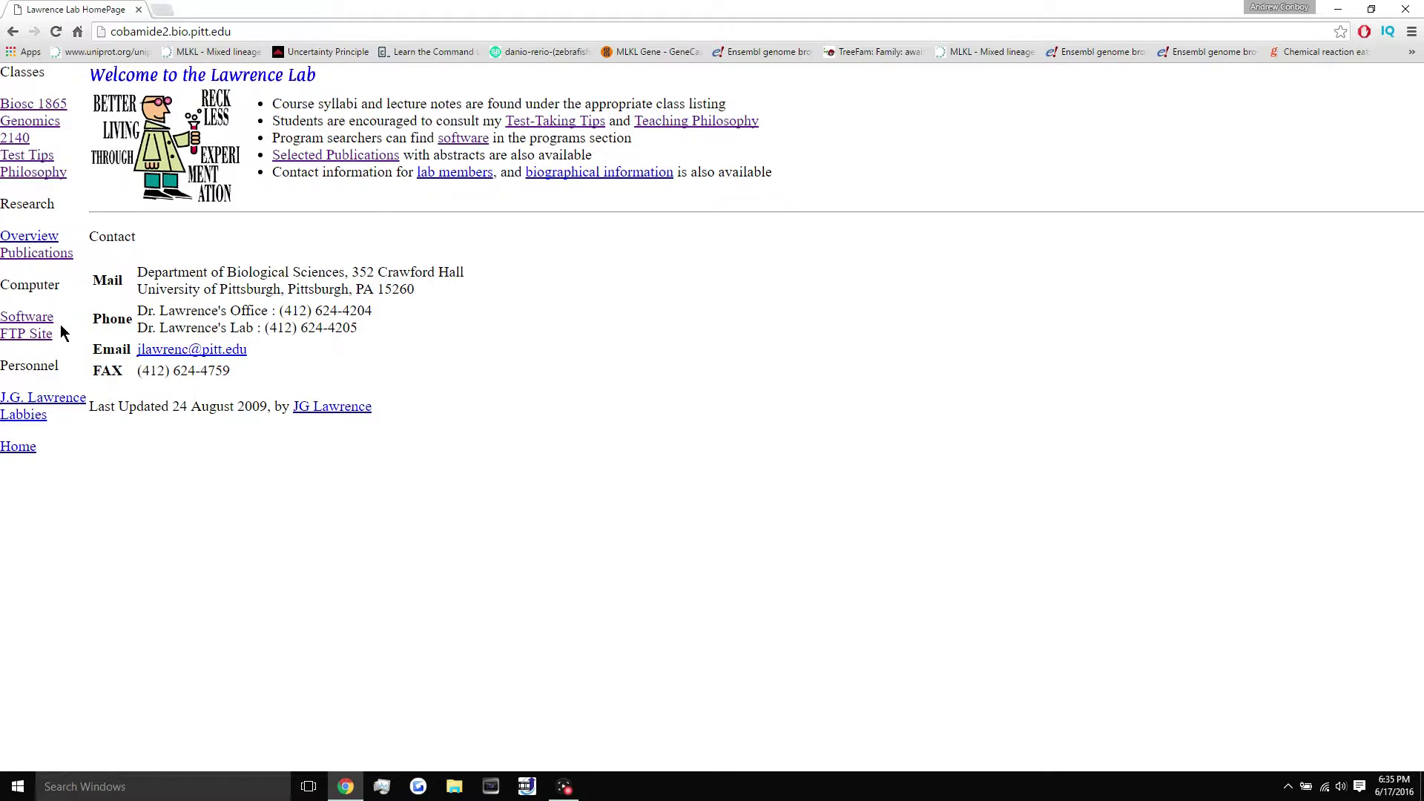
left_click(37, 319)
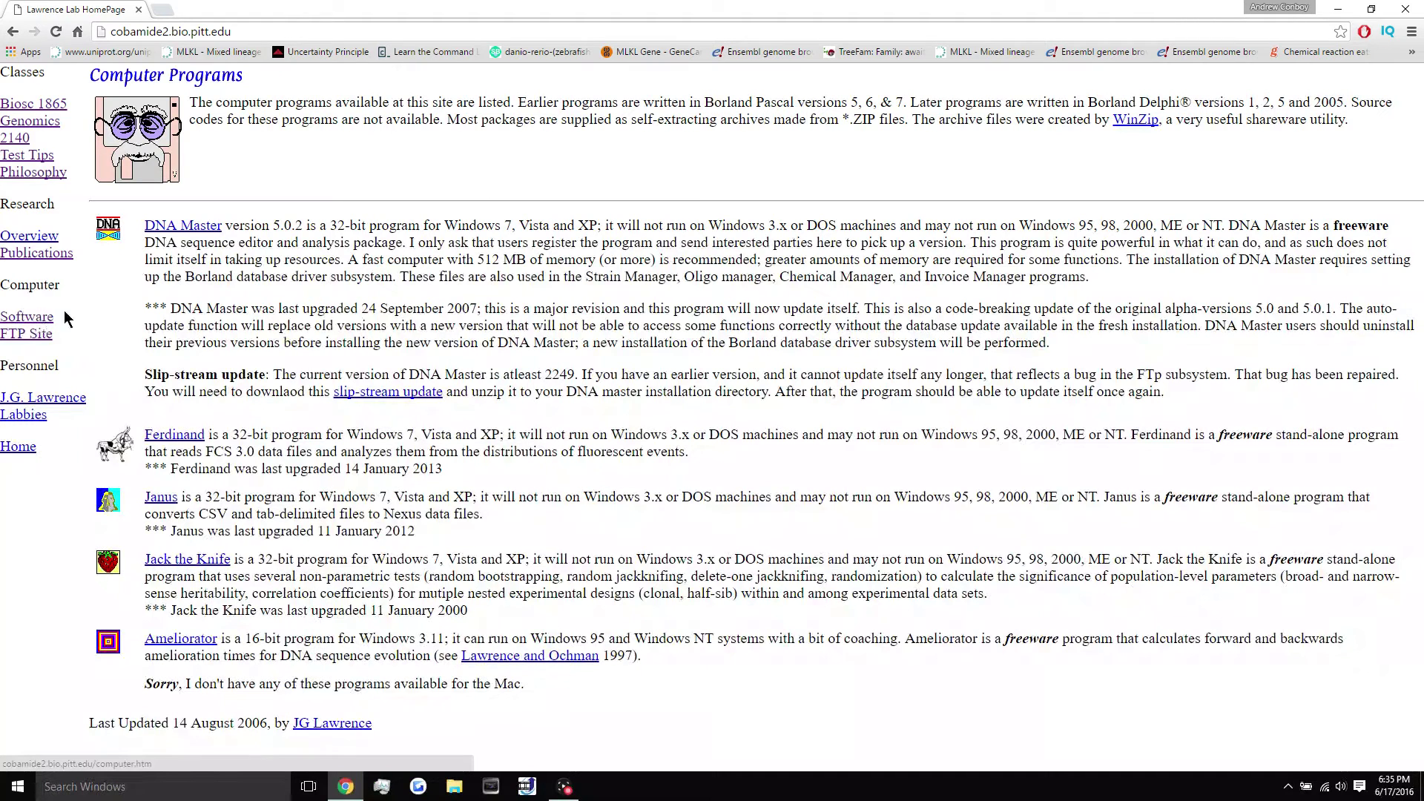
left_click(173, 228)
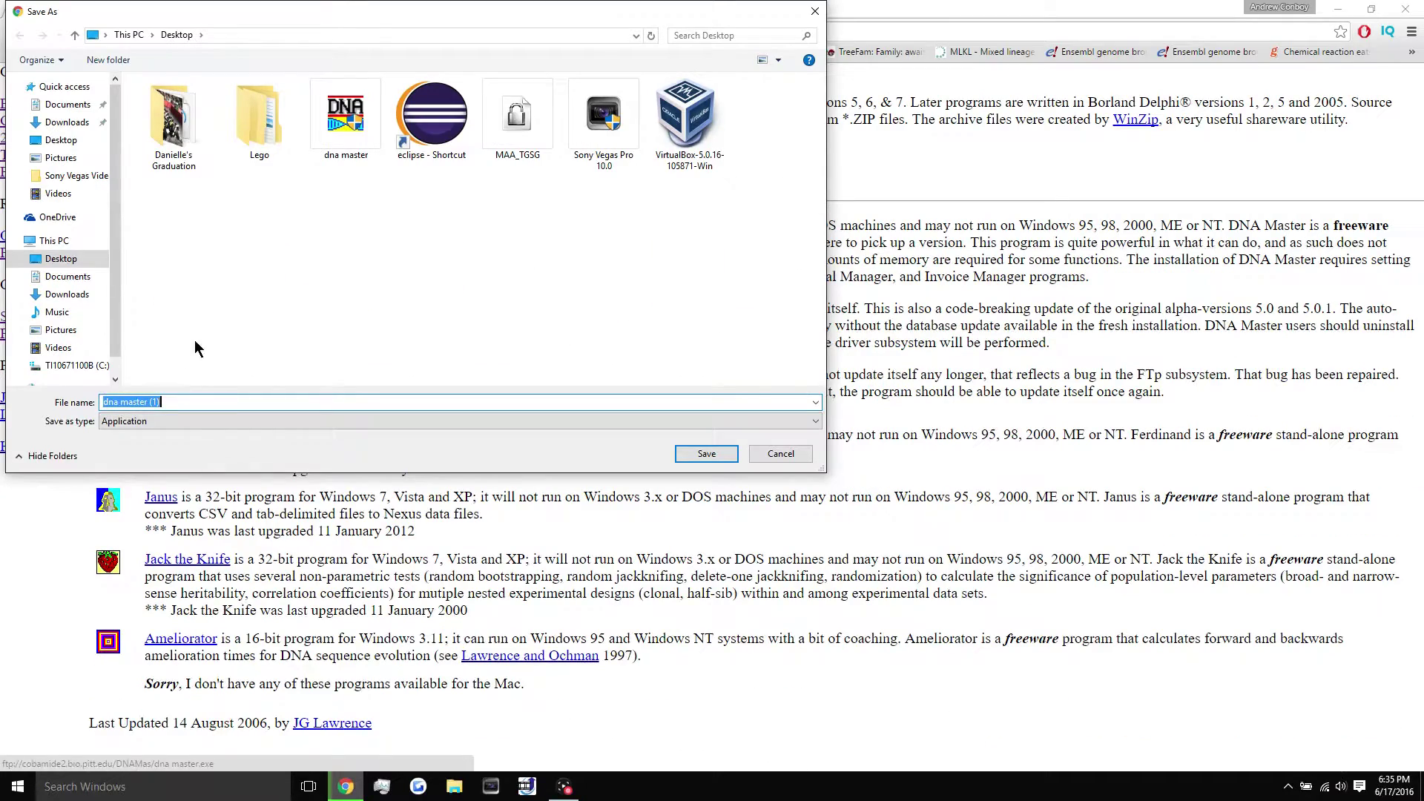
- Save the installer as dna master (1).exe on the Desktop
key("Return")
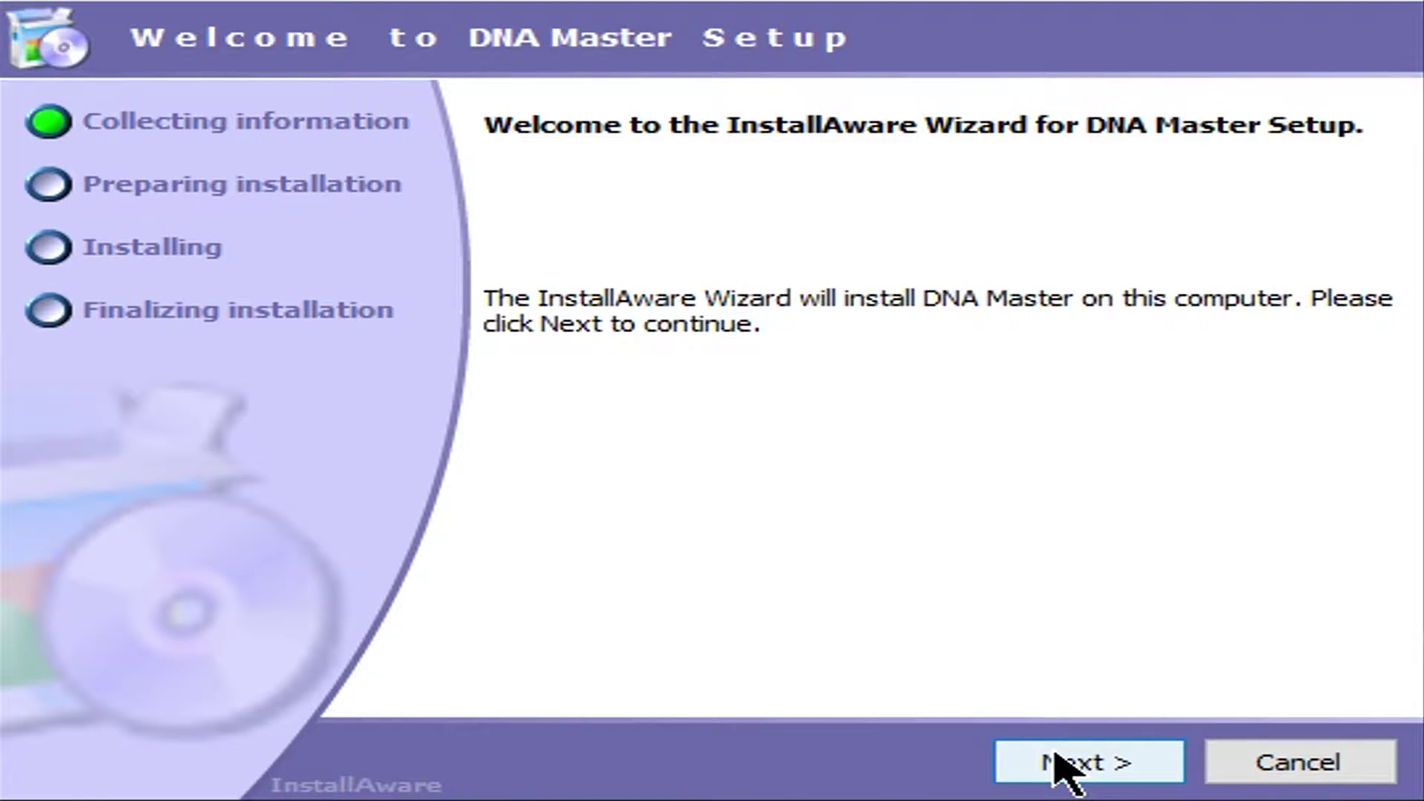
- Install DNA Master to C:\Program Files (x86)\DNA Master with the default Start Menu group, then finish
left_click(1057, 758)
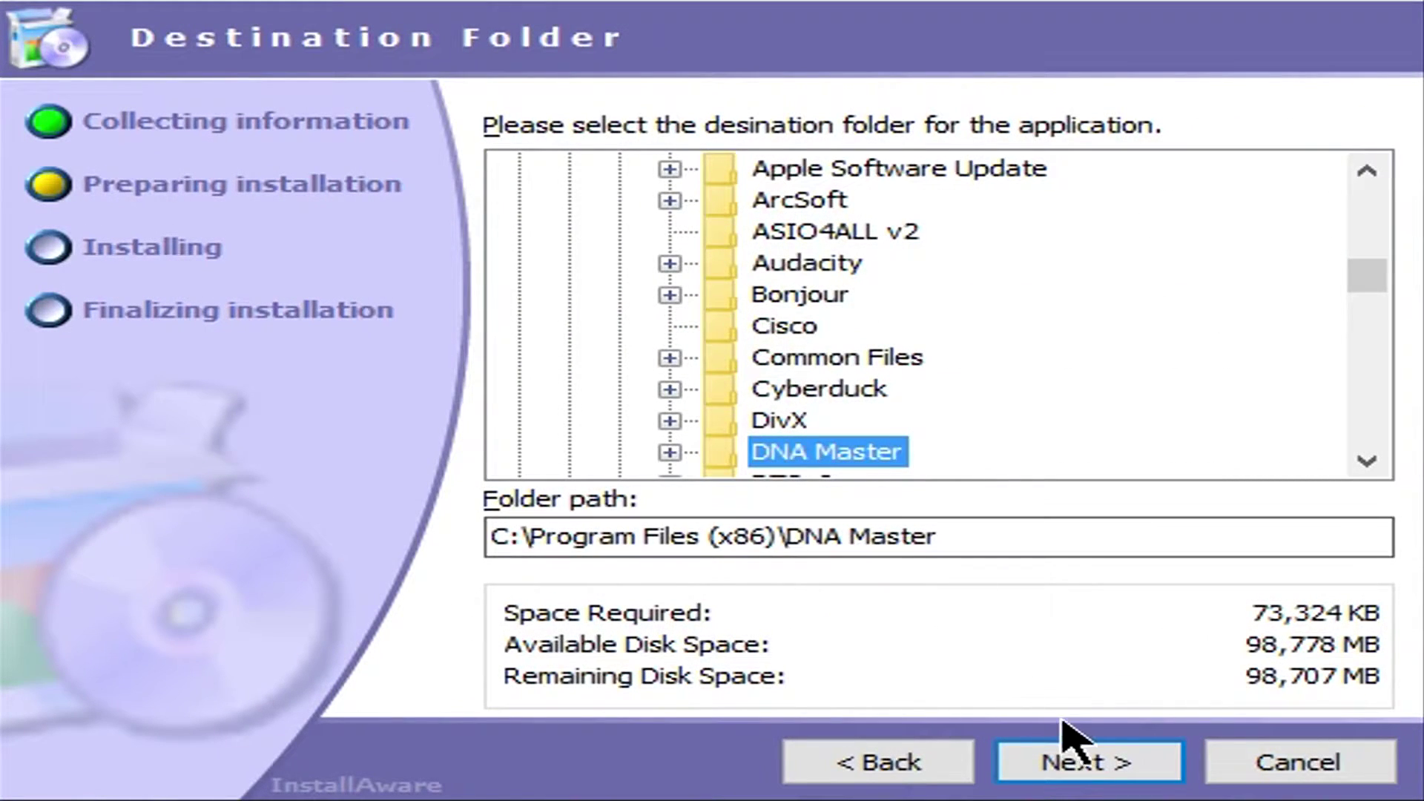
left_click(1098, 769)
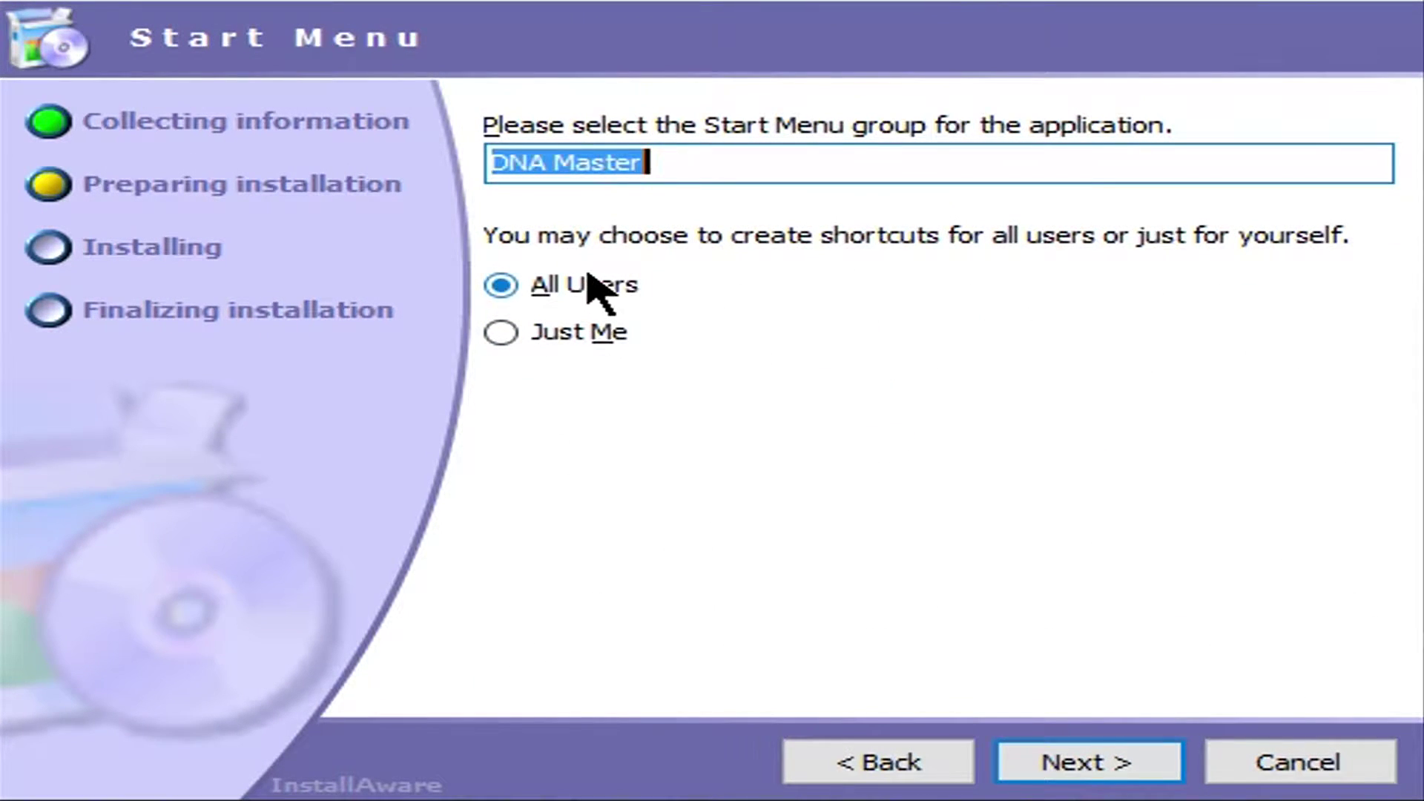
left_click(1072, 777)
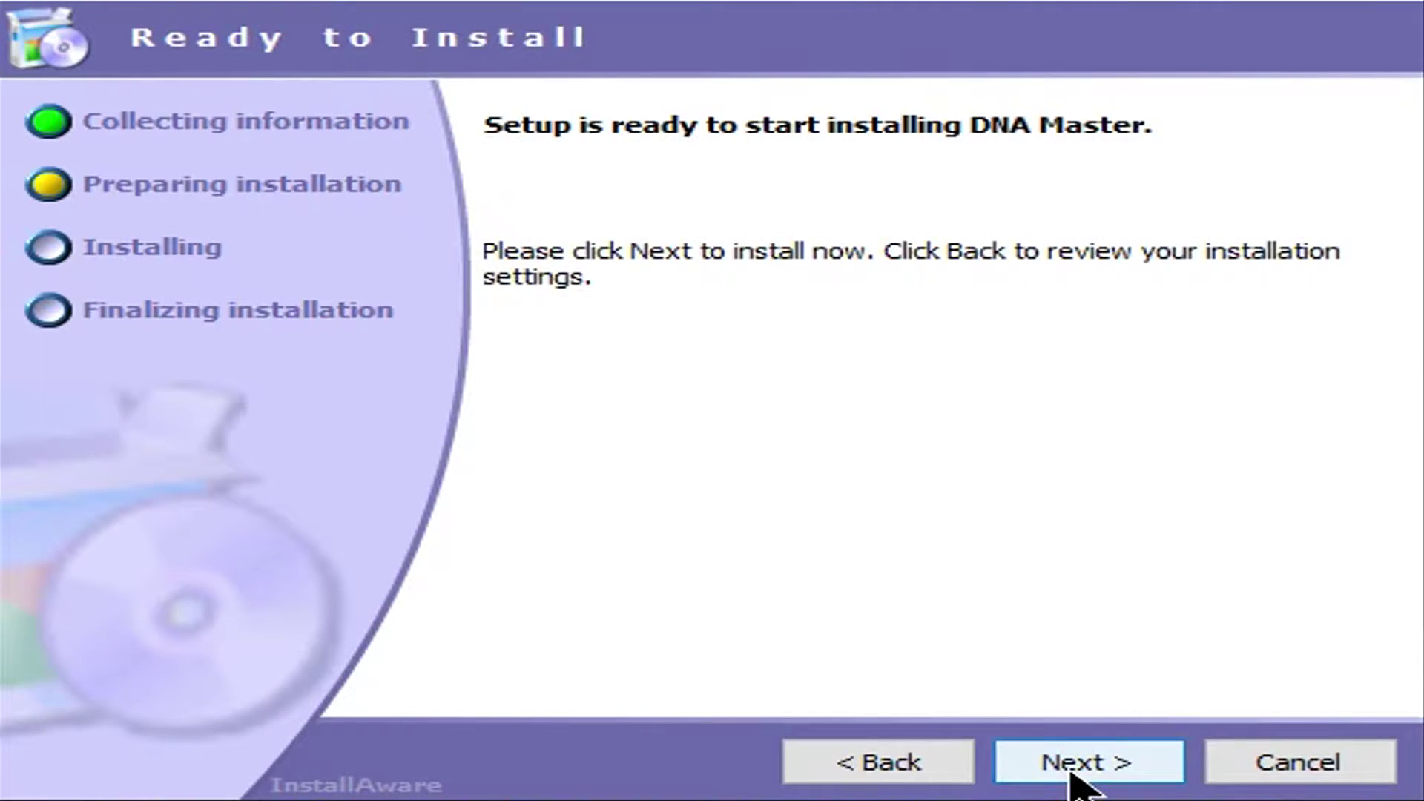
left_click(1072, 777)
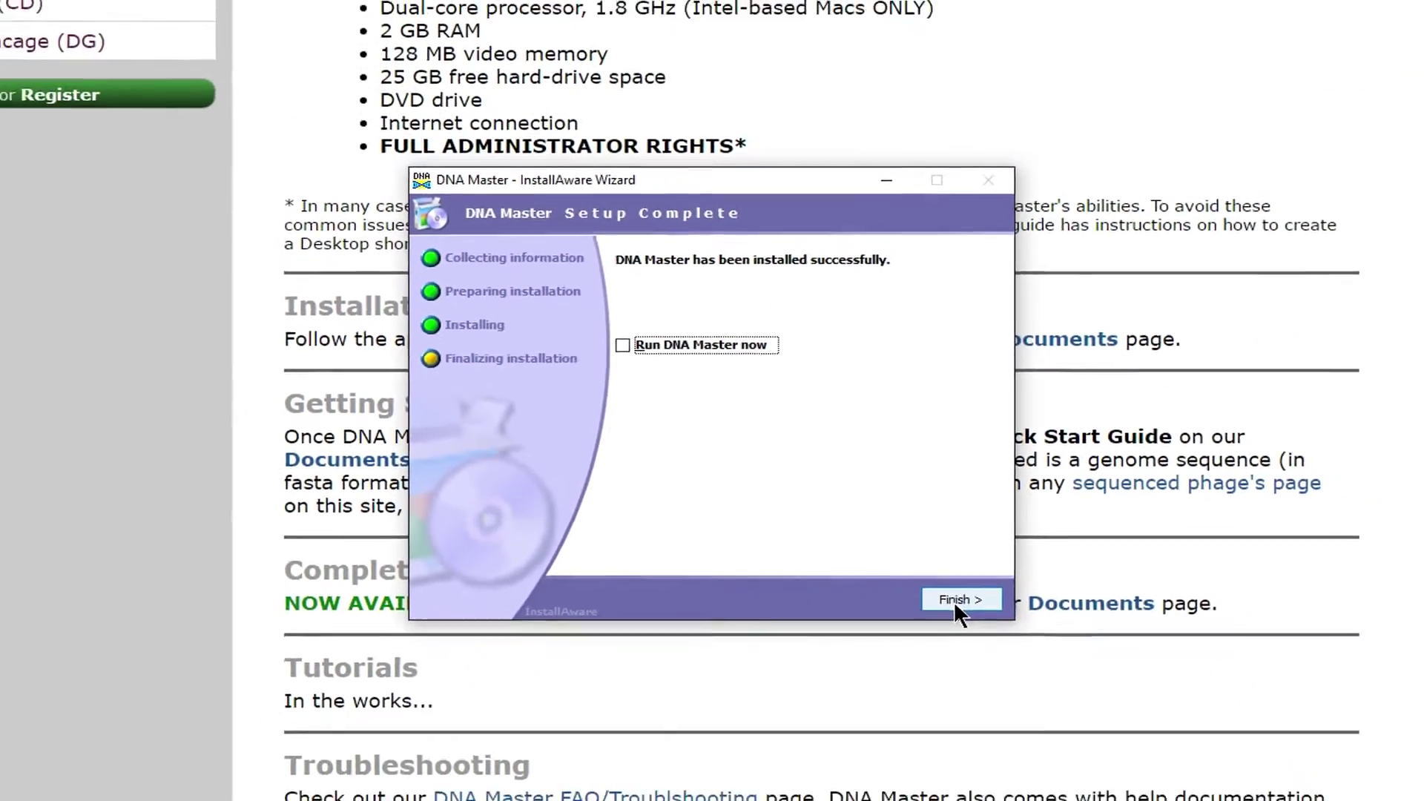
left_click(1294, 764)
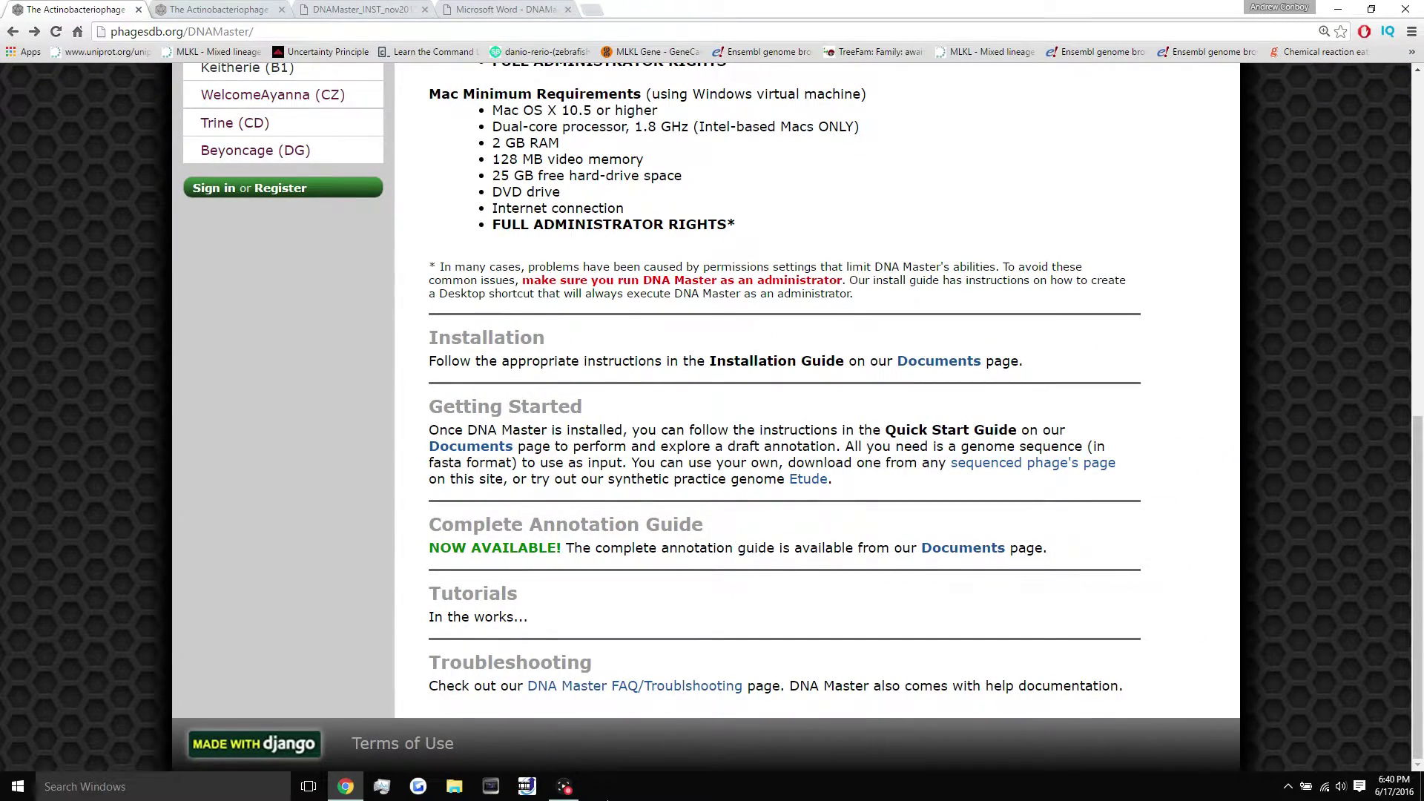
- In a maximized File Explorer, browse to C:\Program Files (x86)\DNA Master and select DNAMas
left_click(1421, 786)
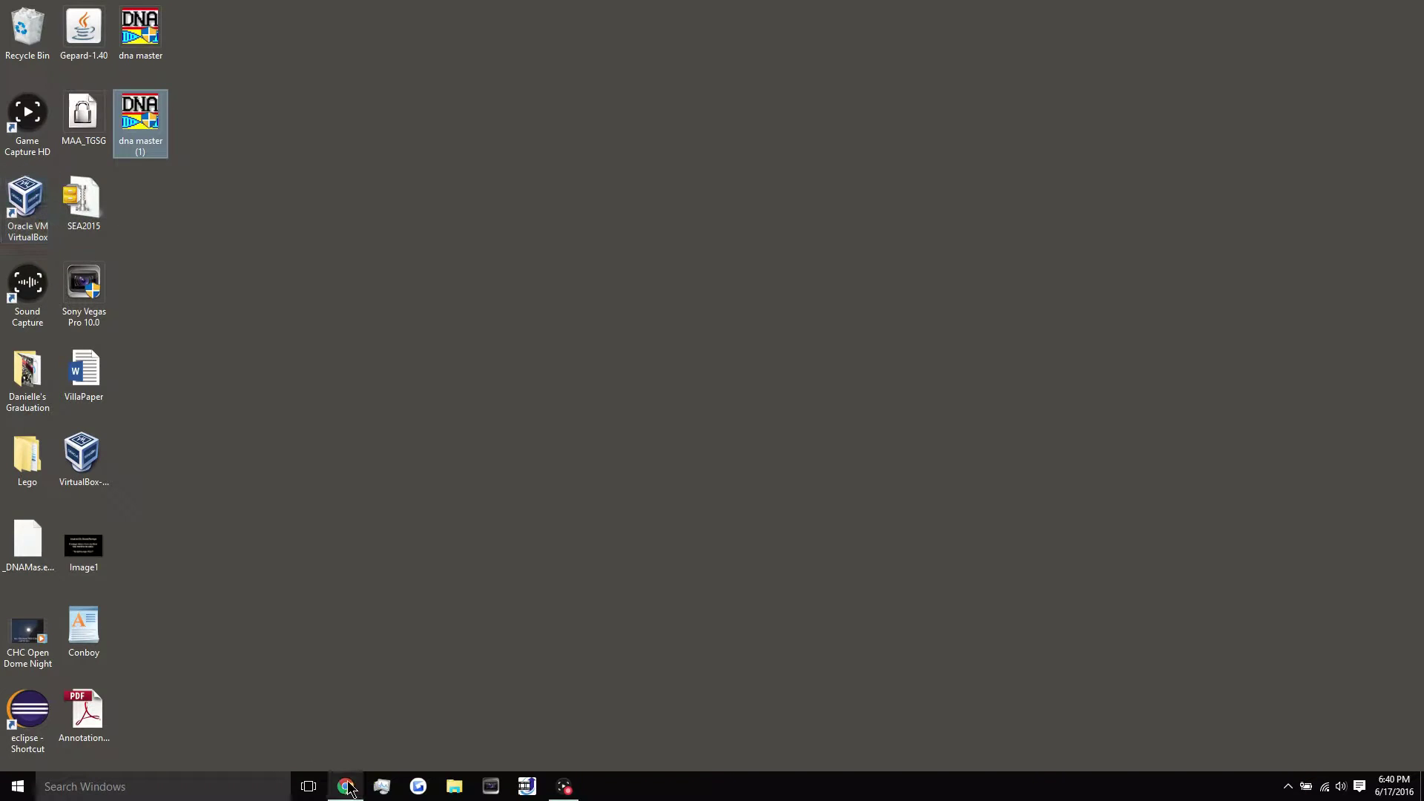
left_click(455, 786)
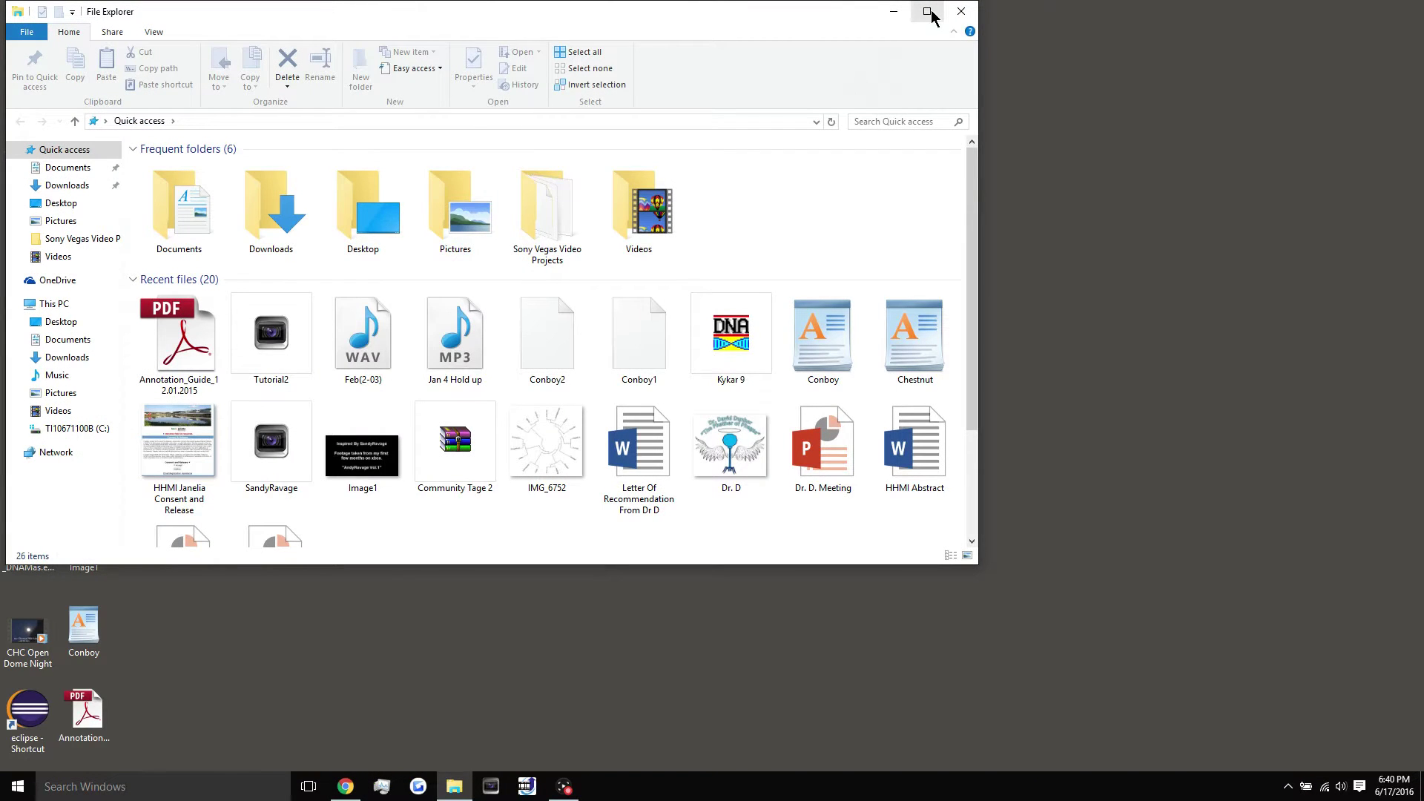
left_click(928, 12)
left_click(72, 422)
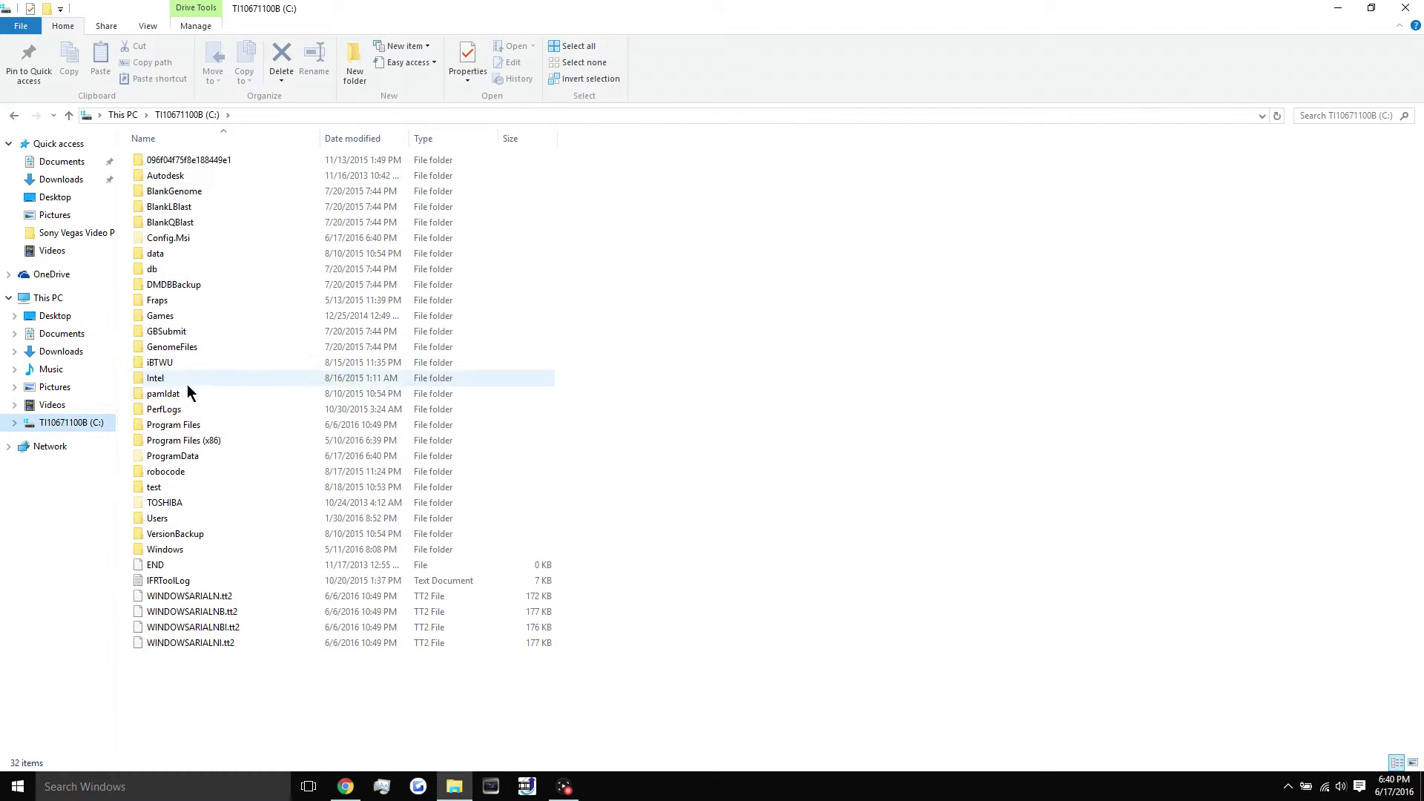
double_click(204, 443)
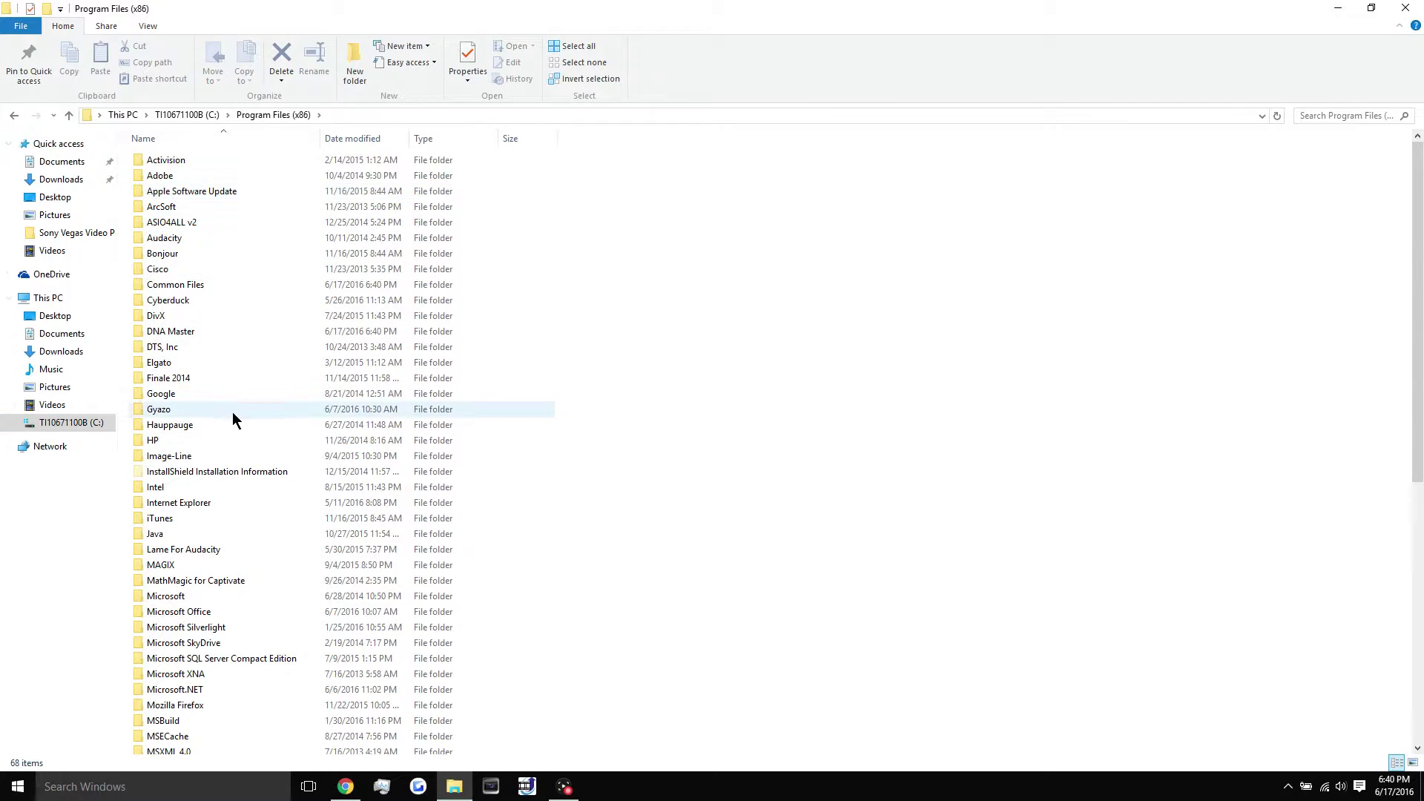
double_click(222, 331)
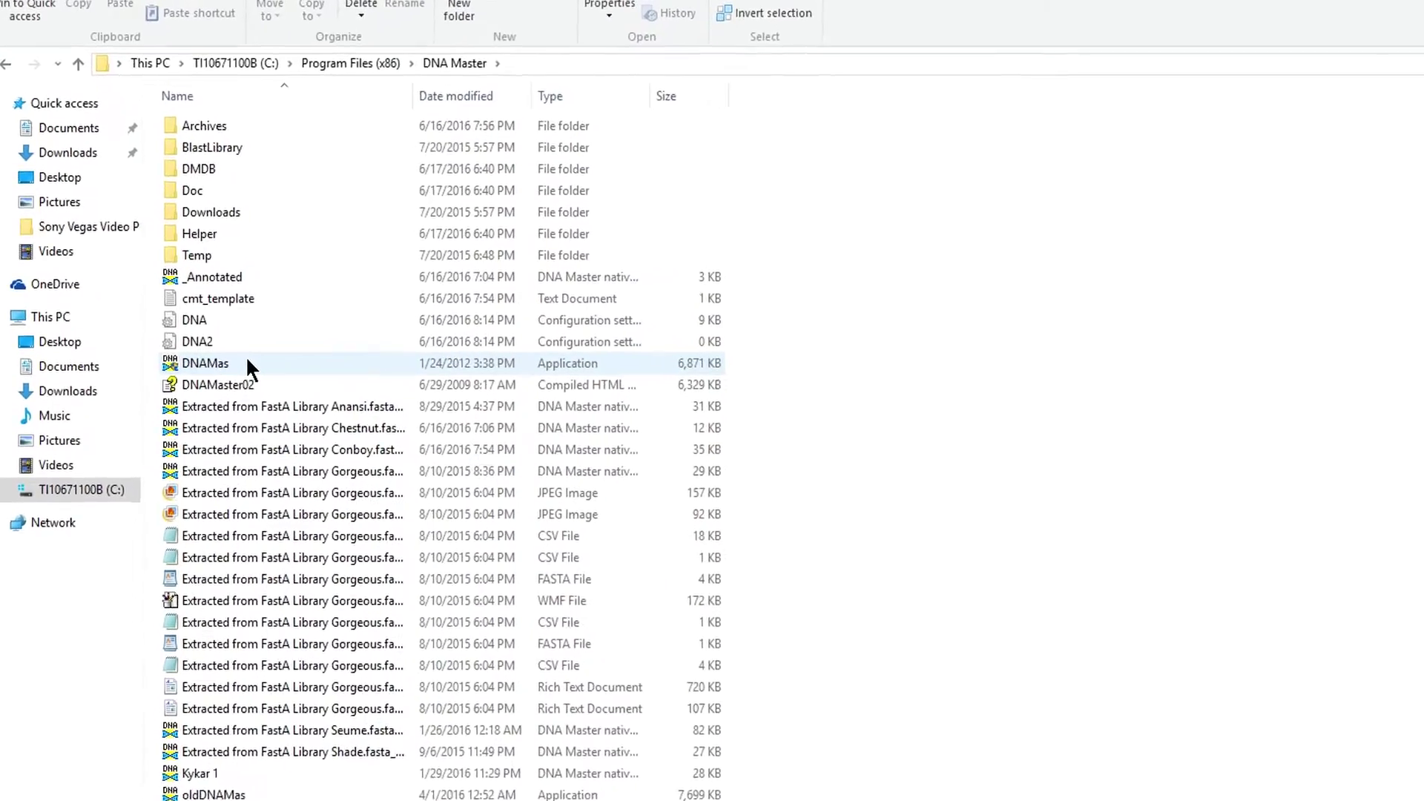
left_click(245, 368)
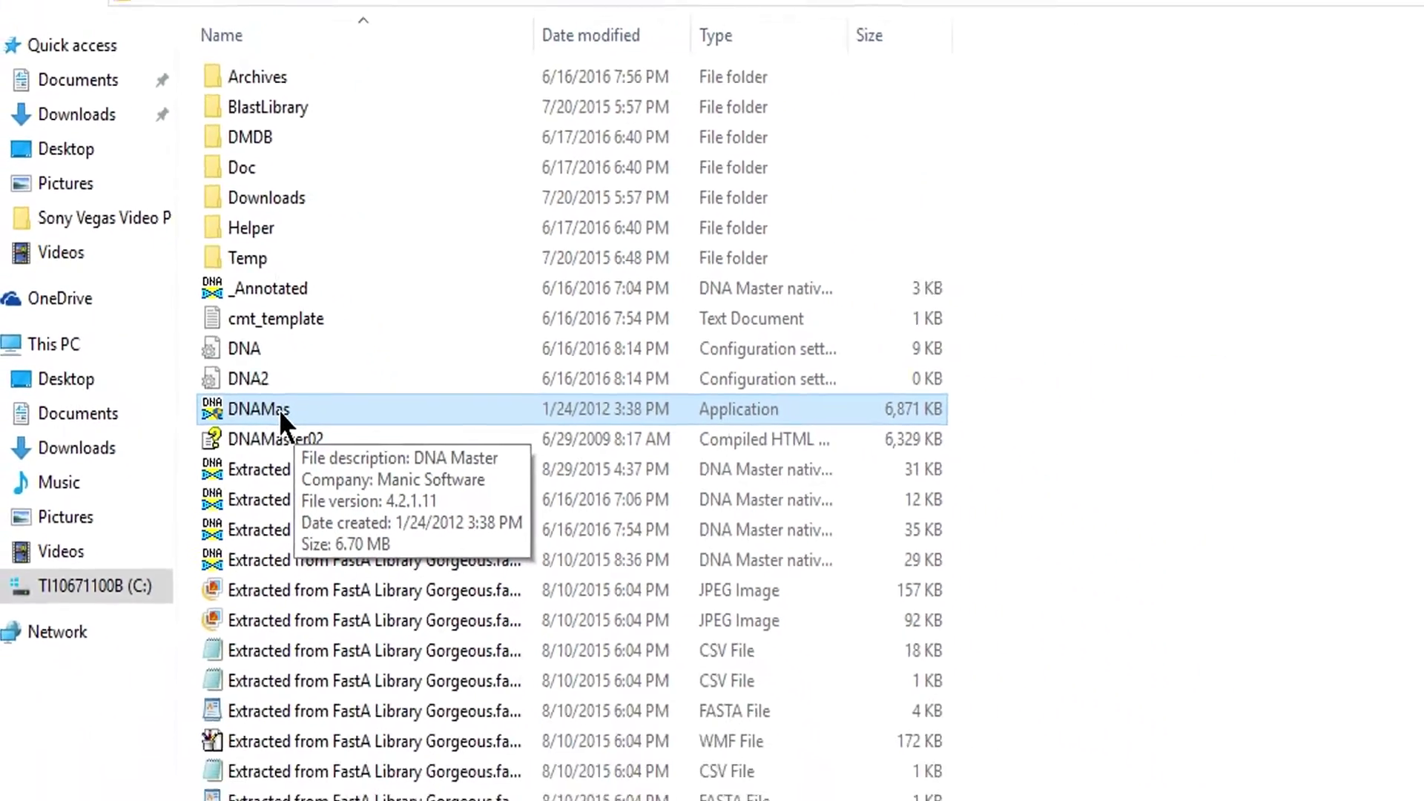
- Send DNAMas to the desktop as a shortcut and move it to the desktop centre
right_click(279, 409)
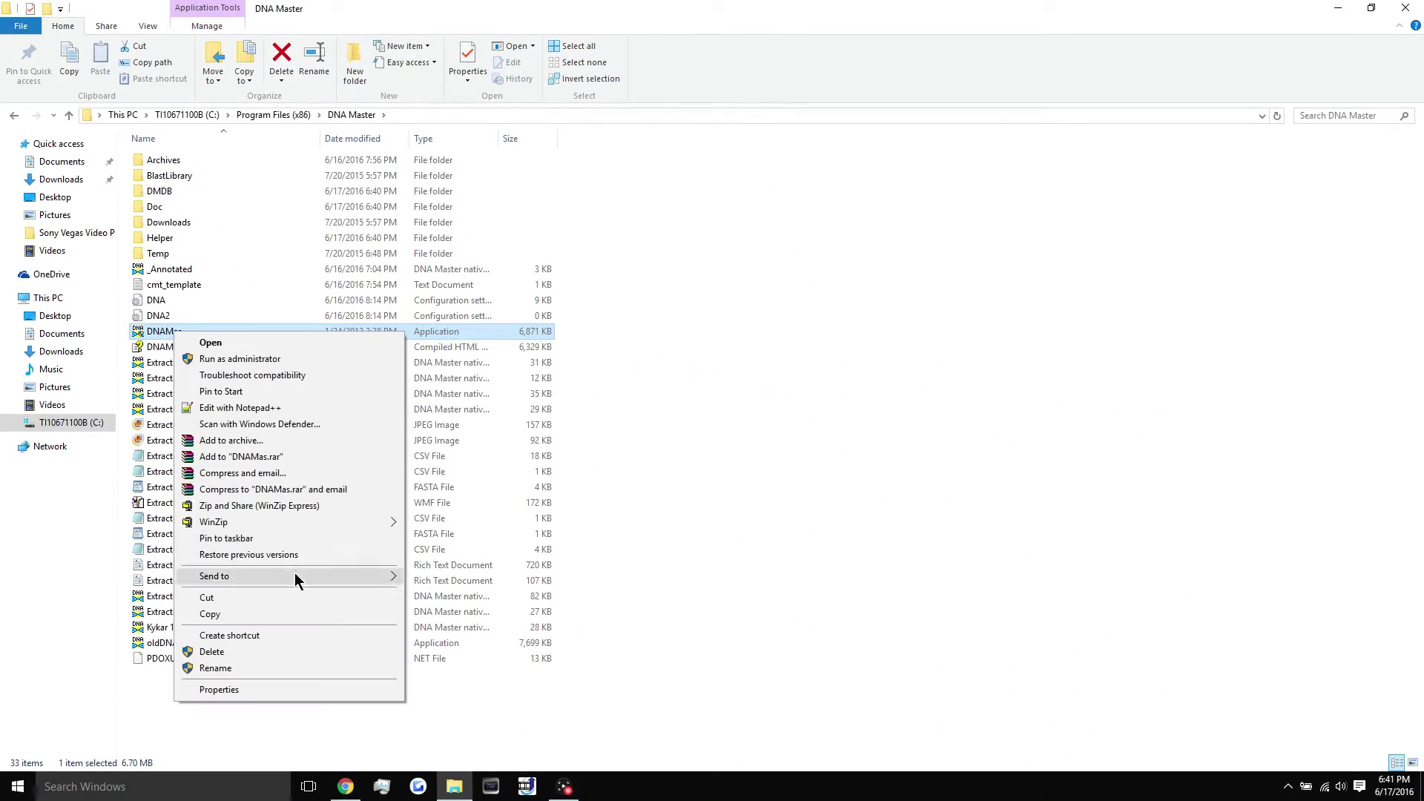
mouse_move(369, 581)
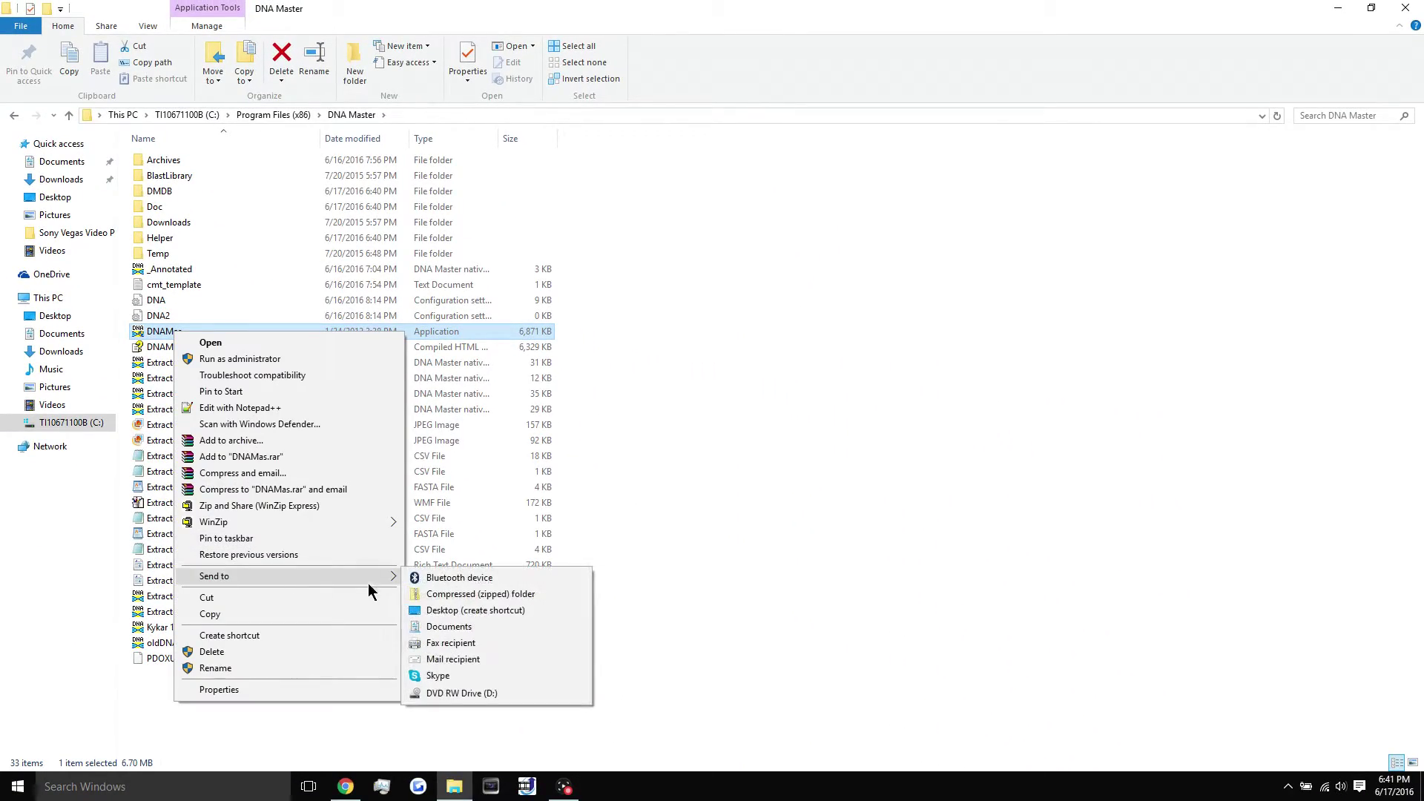
left_click(487, 613)
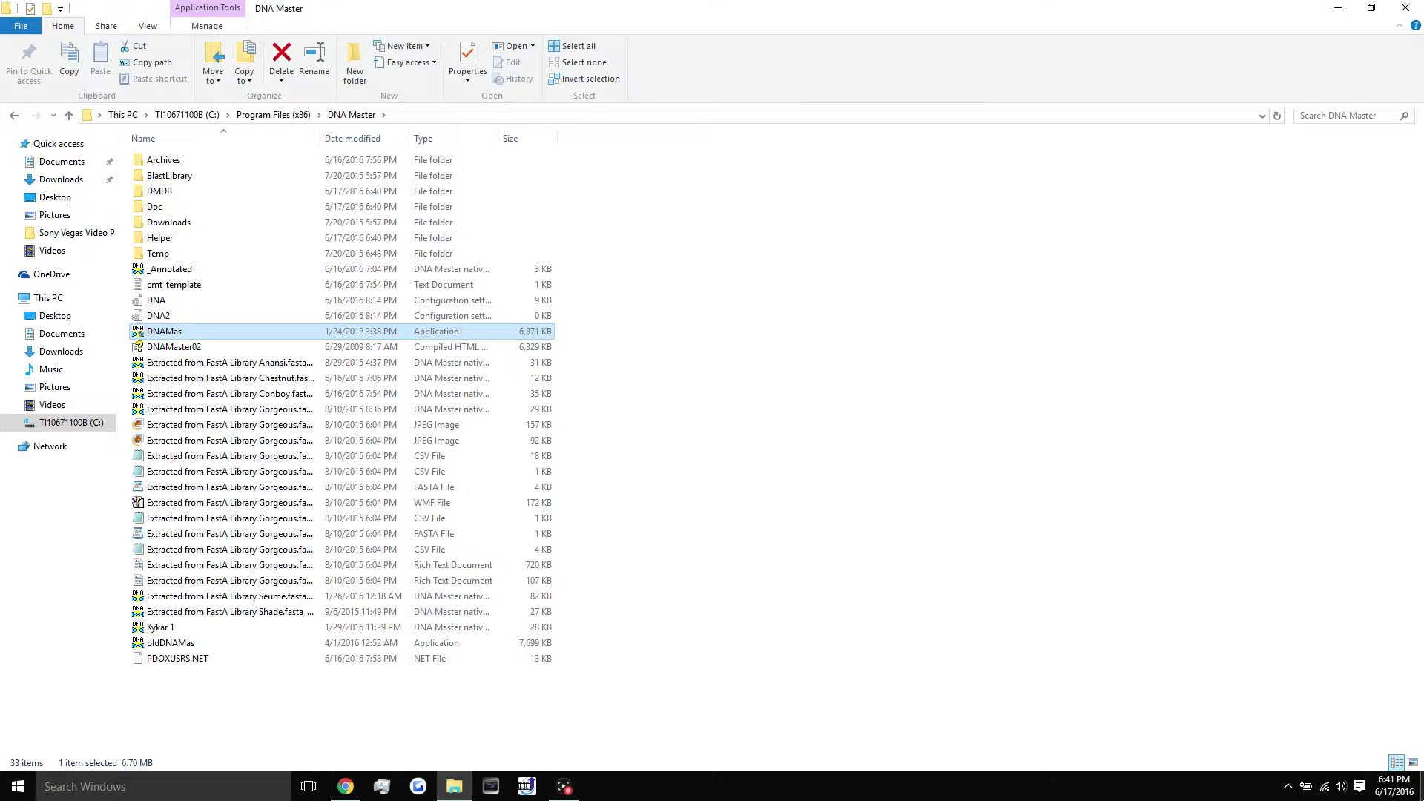
left_click(1421, 790)
left_click_drag(140, 200, 535, 201)
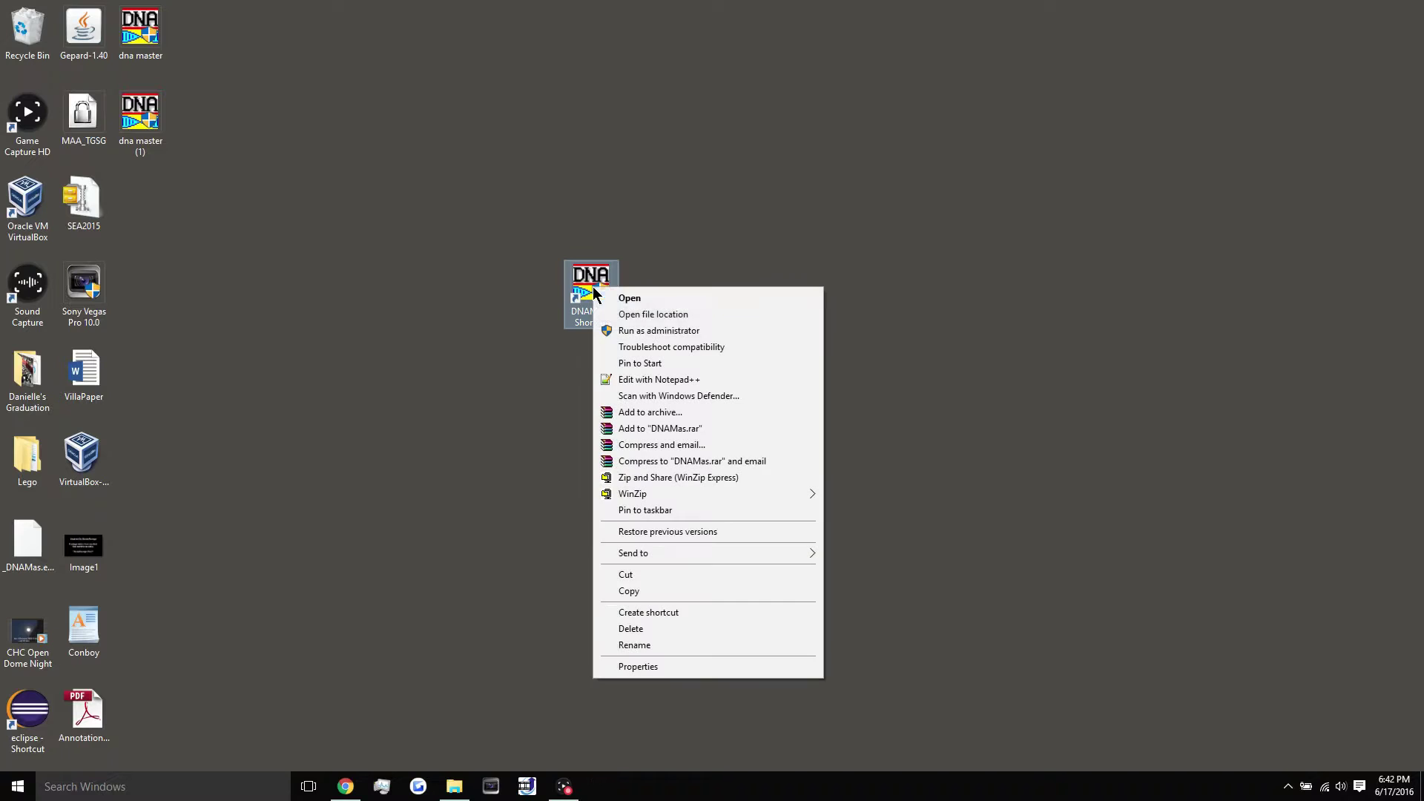
- Pin the DNAMas shortcut to Start and to the taskbar, then check the Start menu
key("shift+F10")
left_click(697, 363)
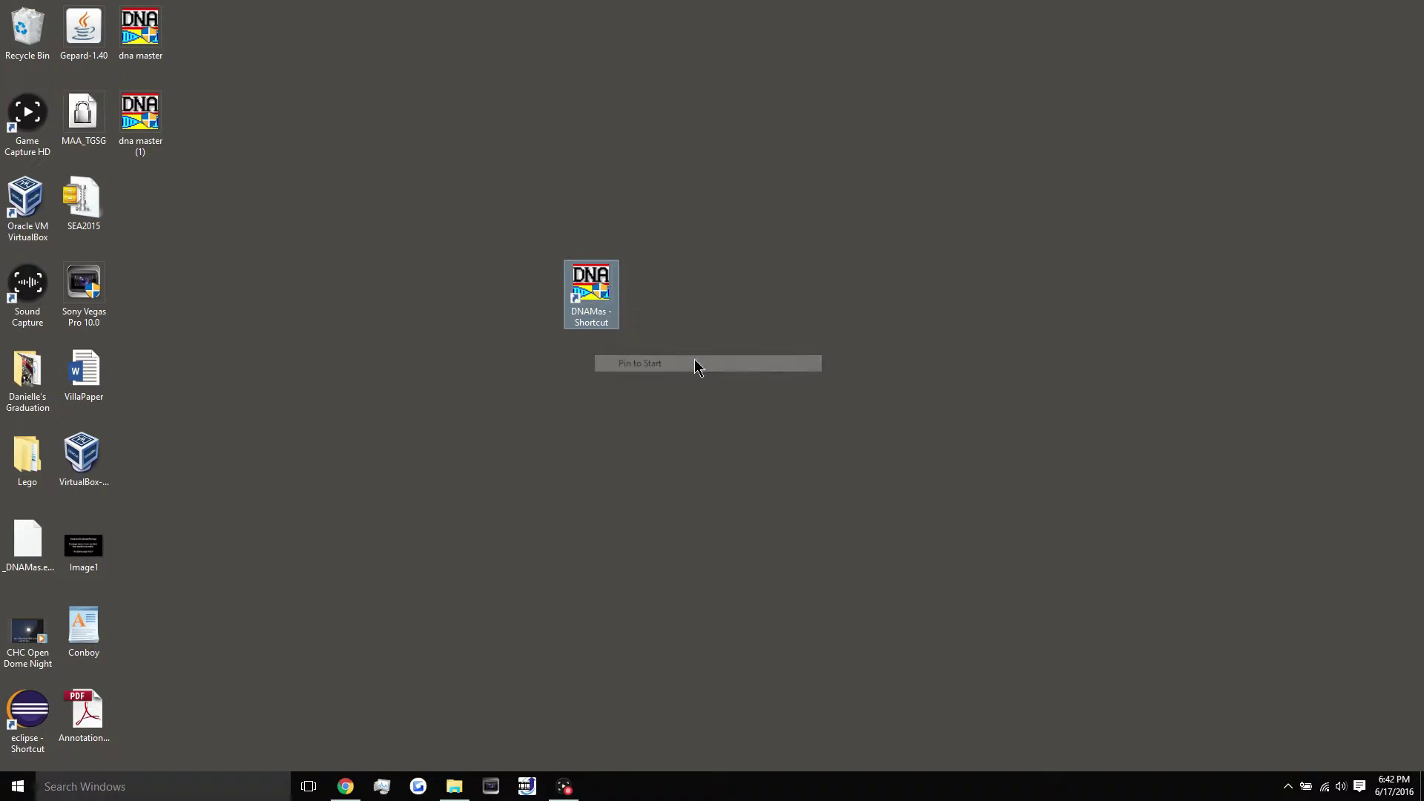
left_click_drag(592, 293, 602, 785)
left_click(746, 613)
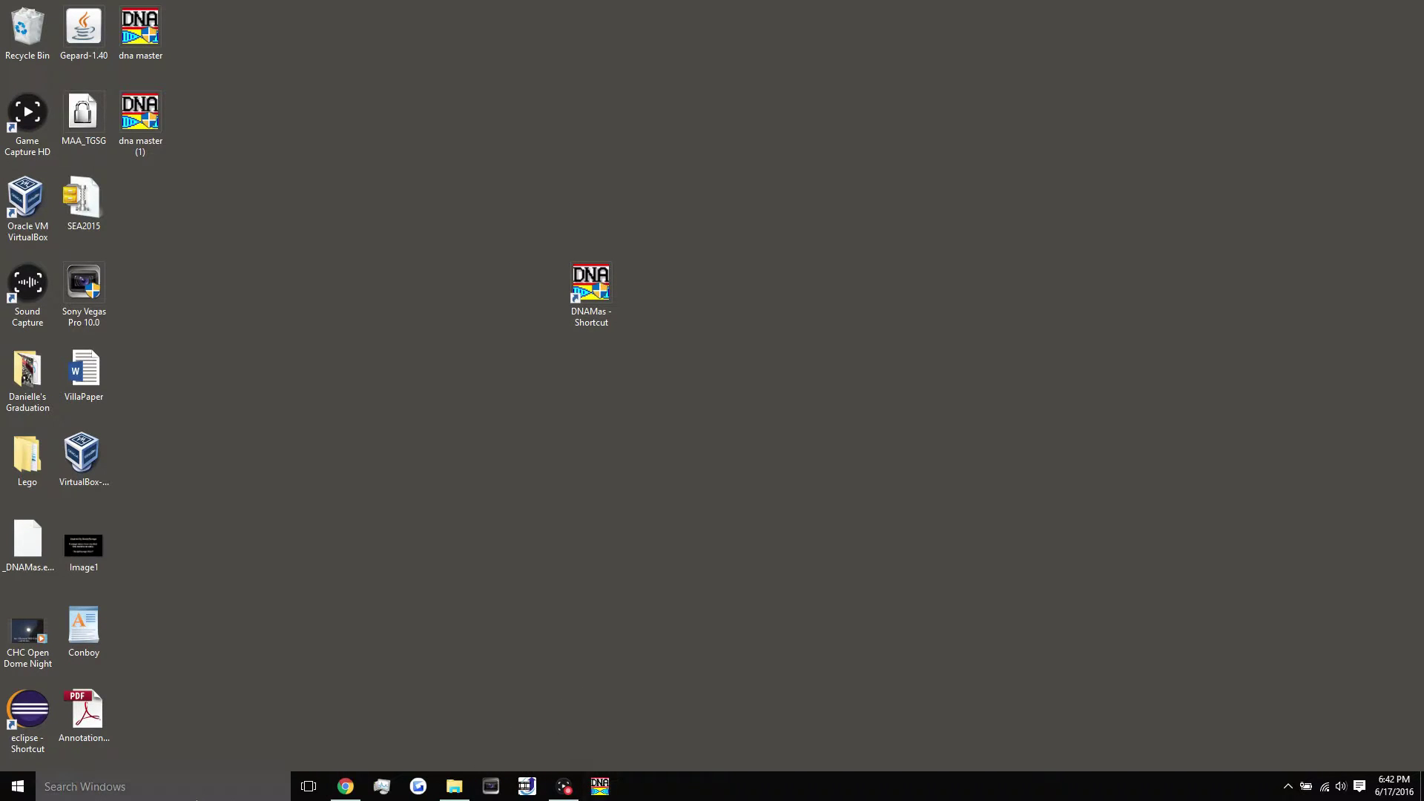
left_click(18, 786)
left_click(921, 316)
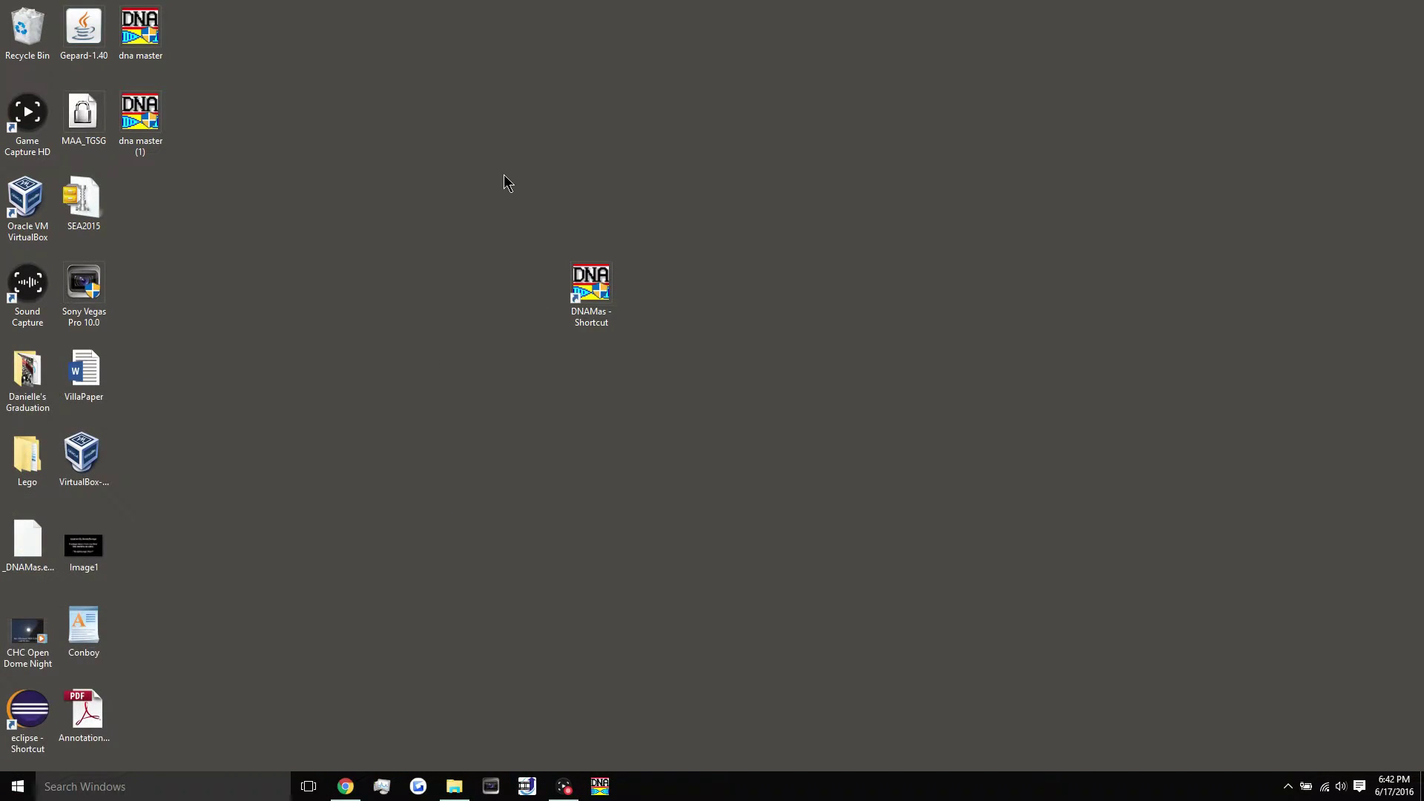
left_click(591, 290)
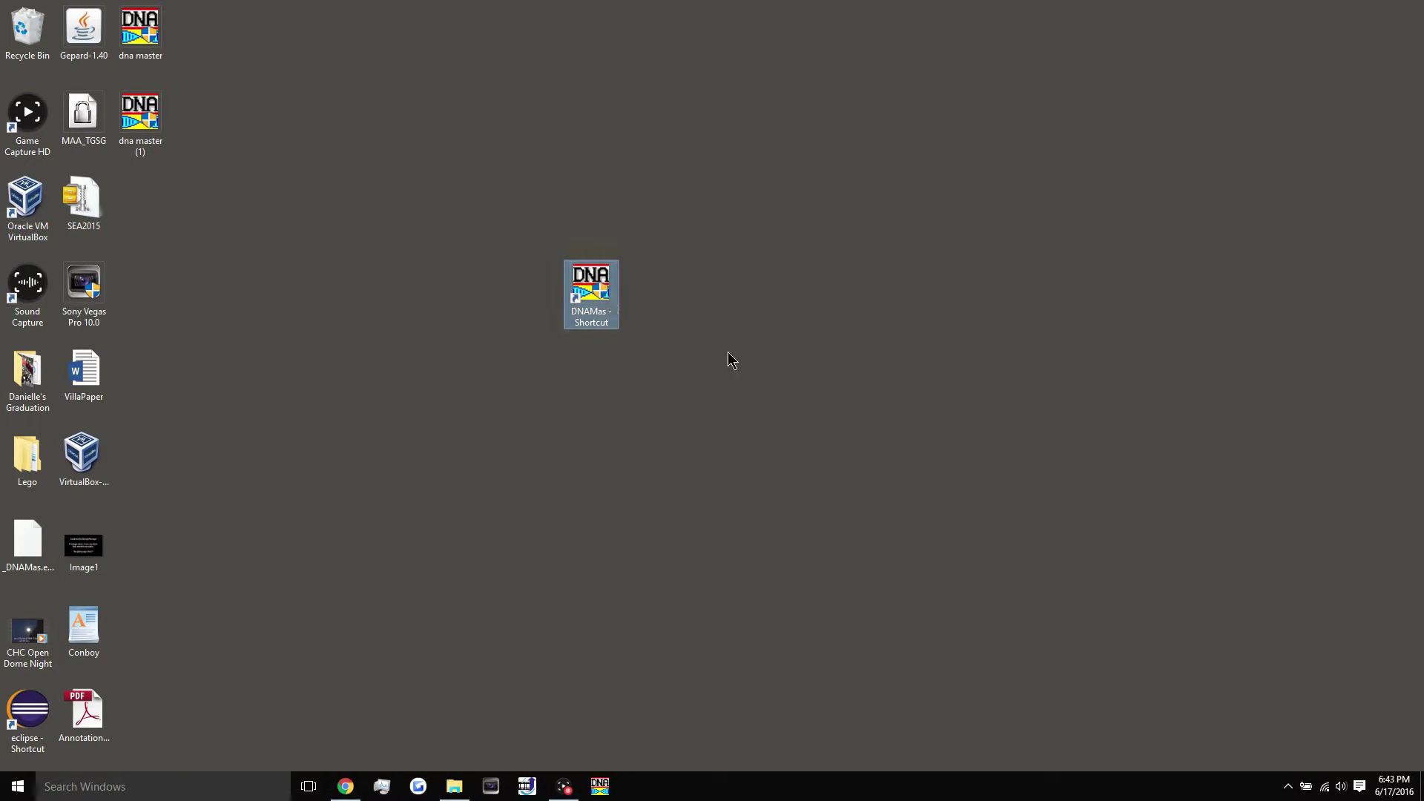
right_click(597, 286)
- In the DNAMas shortcut's Compatibility settings, choose Windows XP (Service Pack 3) and apply with OK
left_click(651, 216)
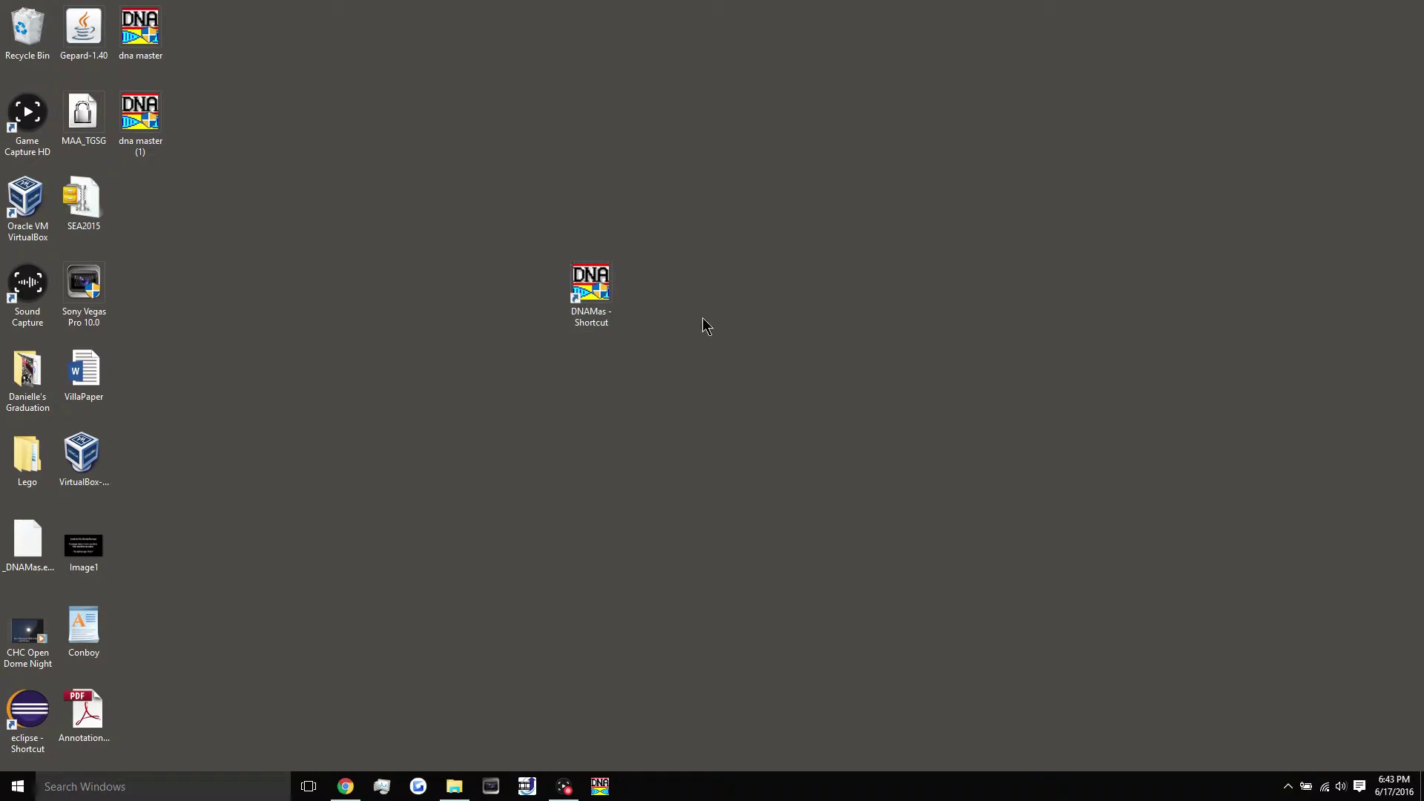
right_click(585, 283)
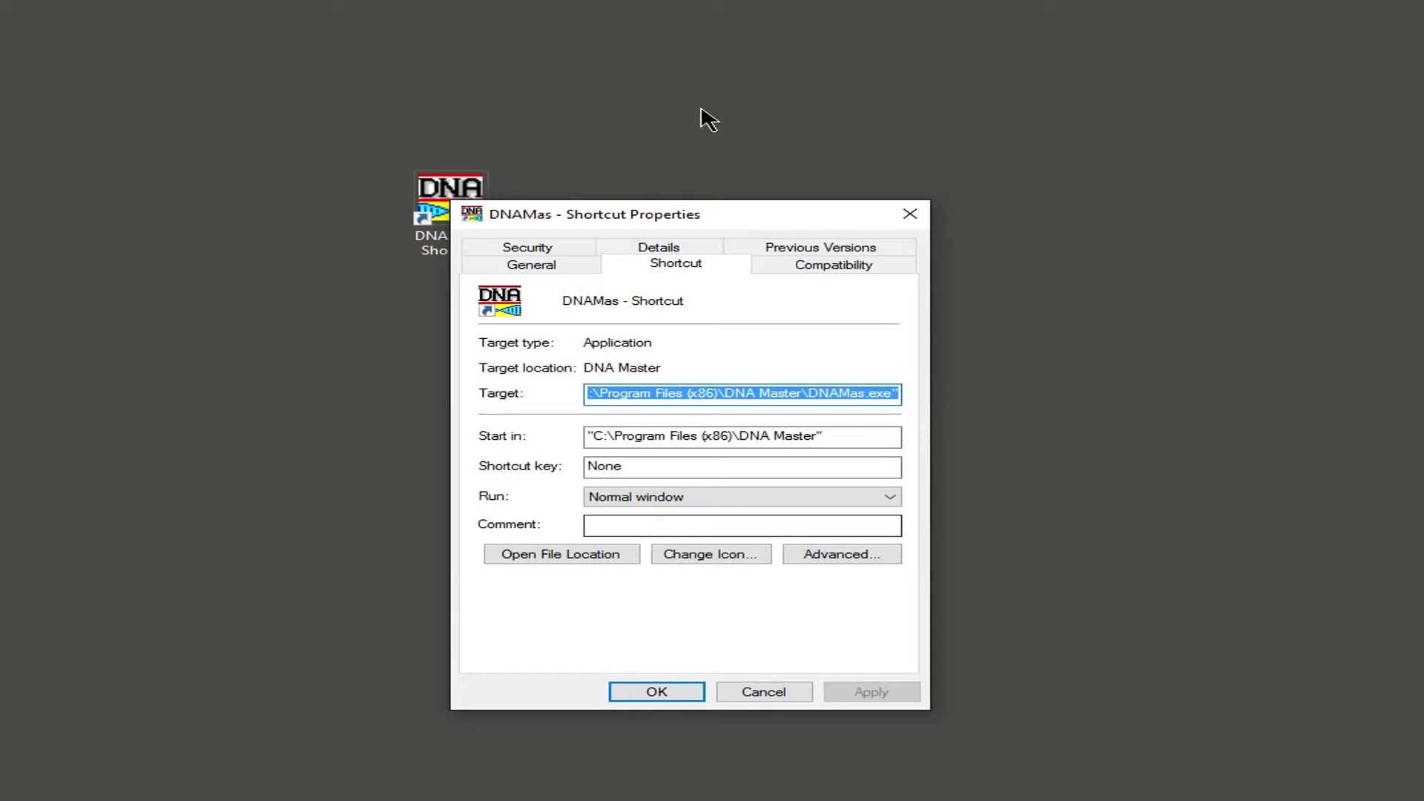
left_click(824, 267)
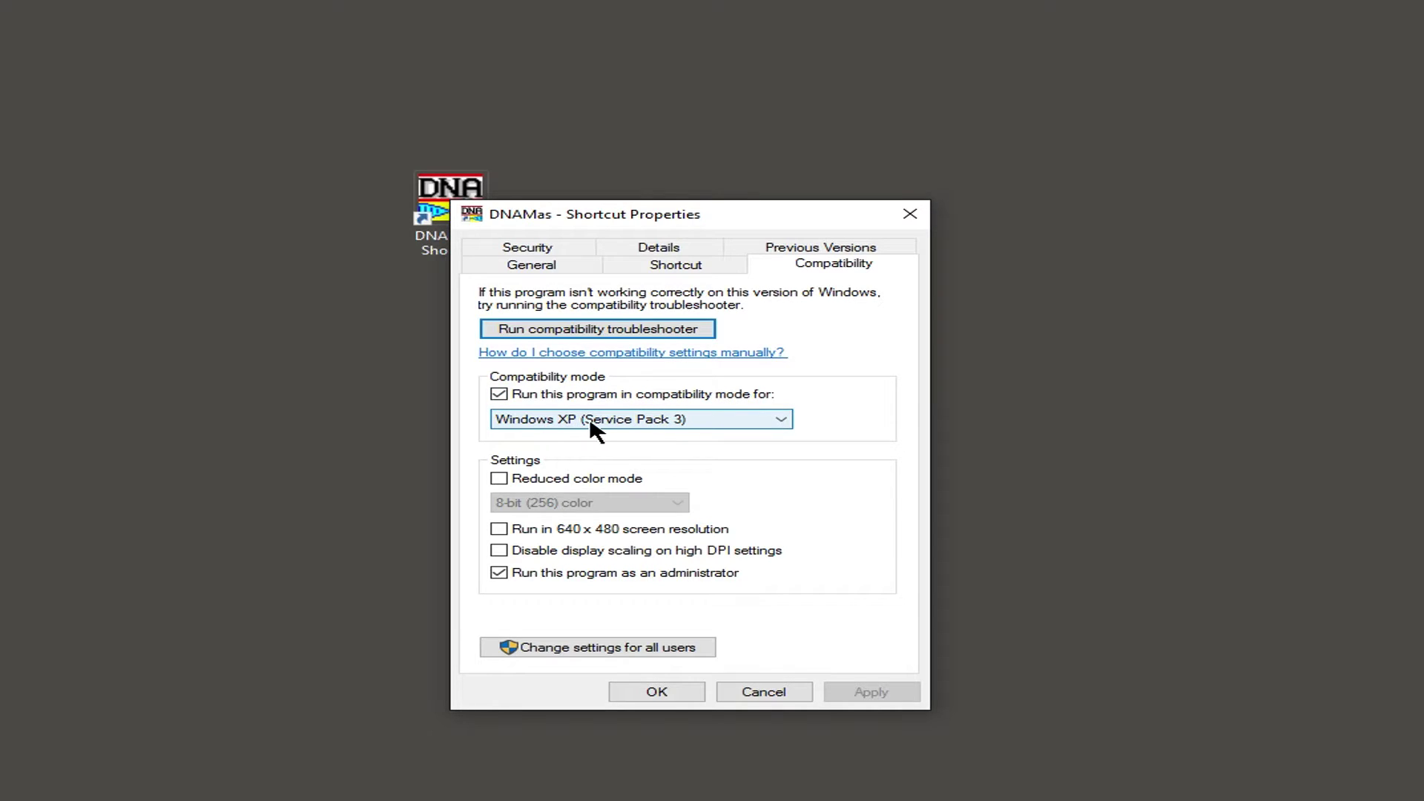
left_click(660, 426)
scroll(671, 476, "up", 1)
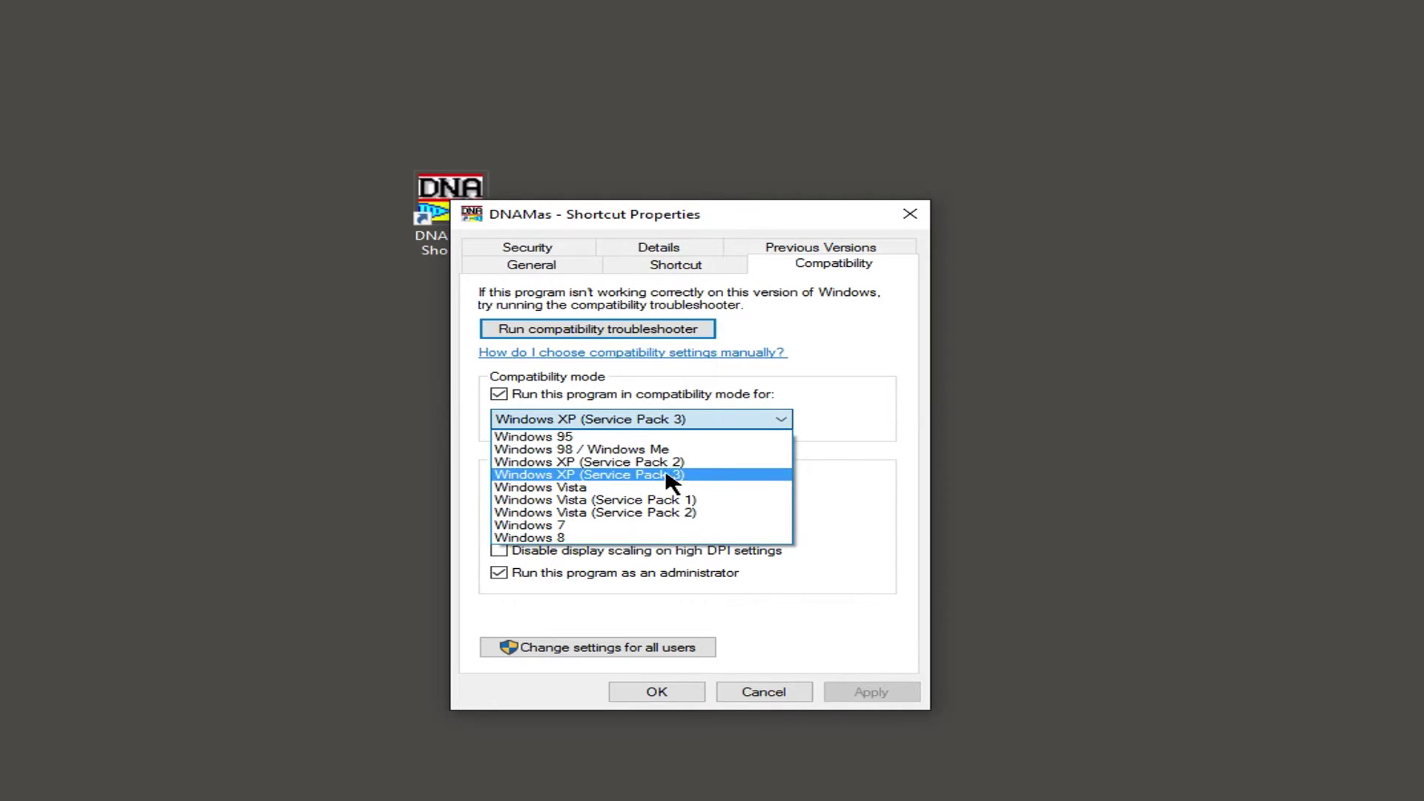
left_click(671, 472)
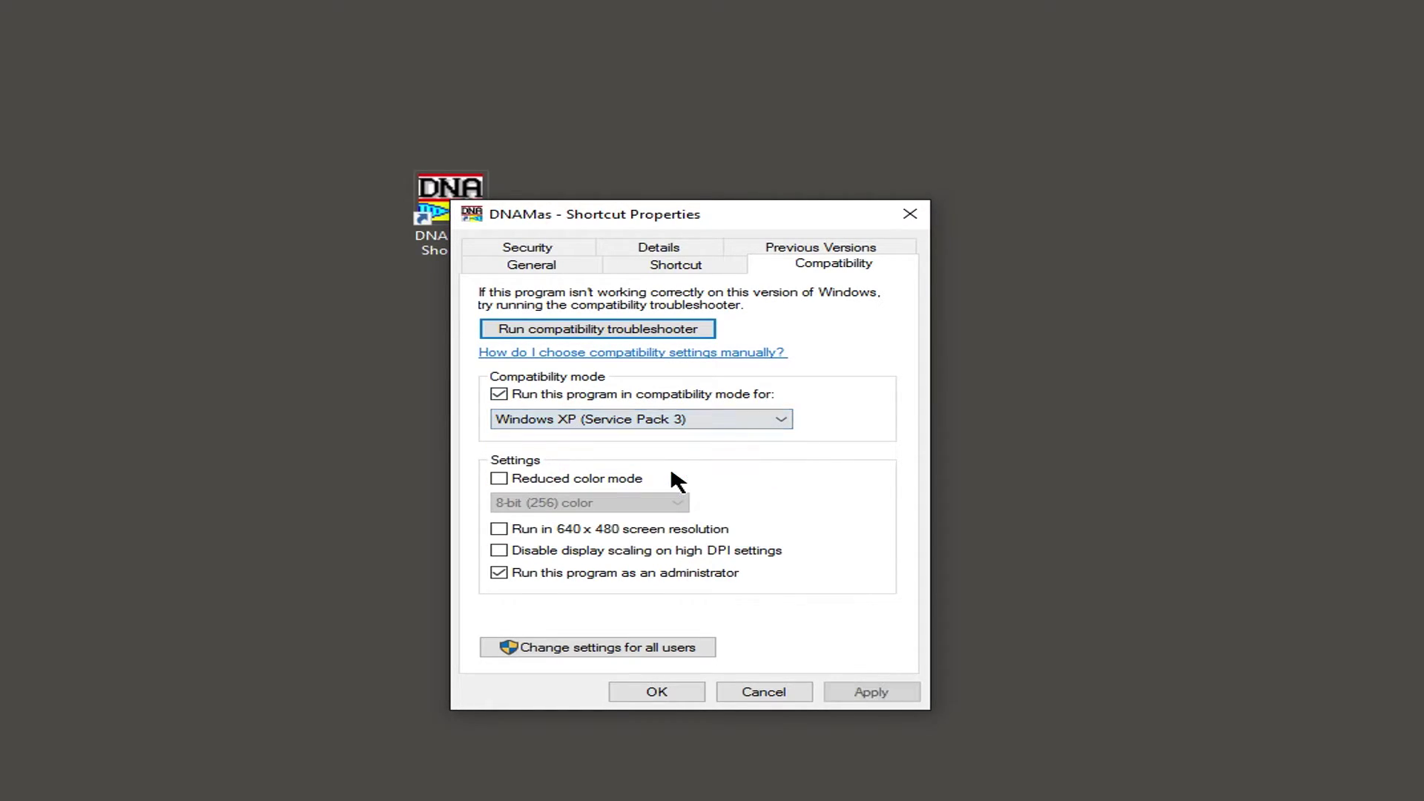
left_click(677, 694)
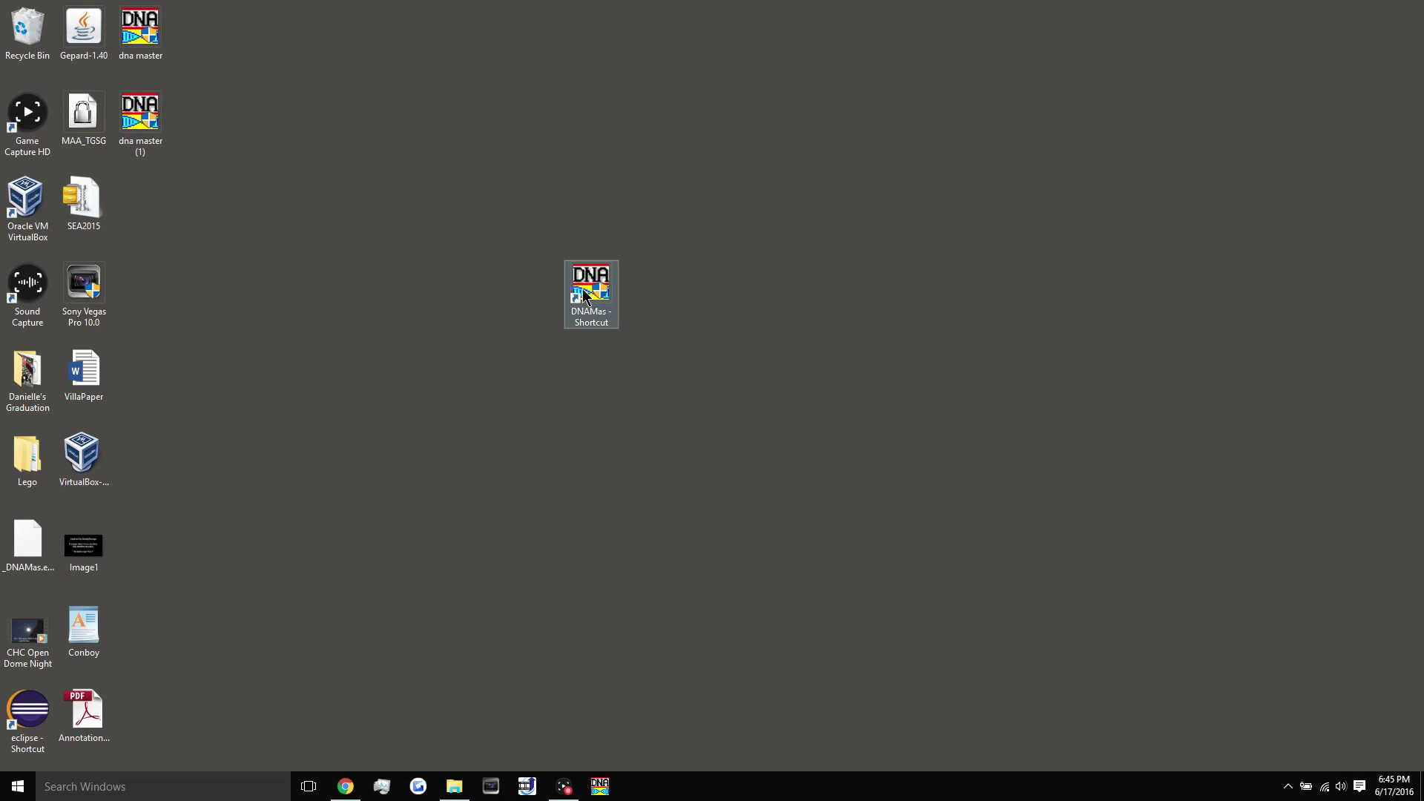
- Approve the UAC prompt so DNA Master runs as administrator
left_click(767, 429)
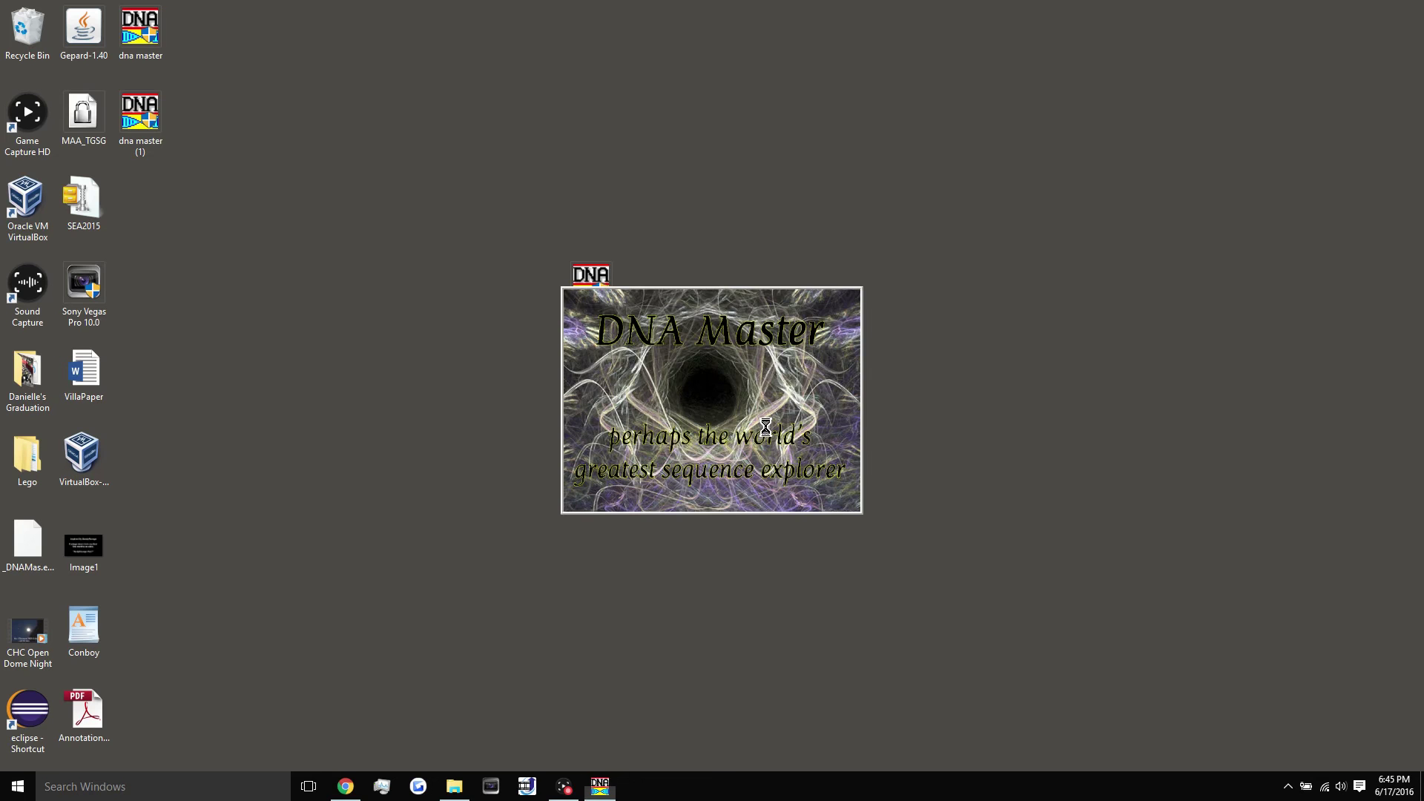